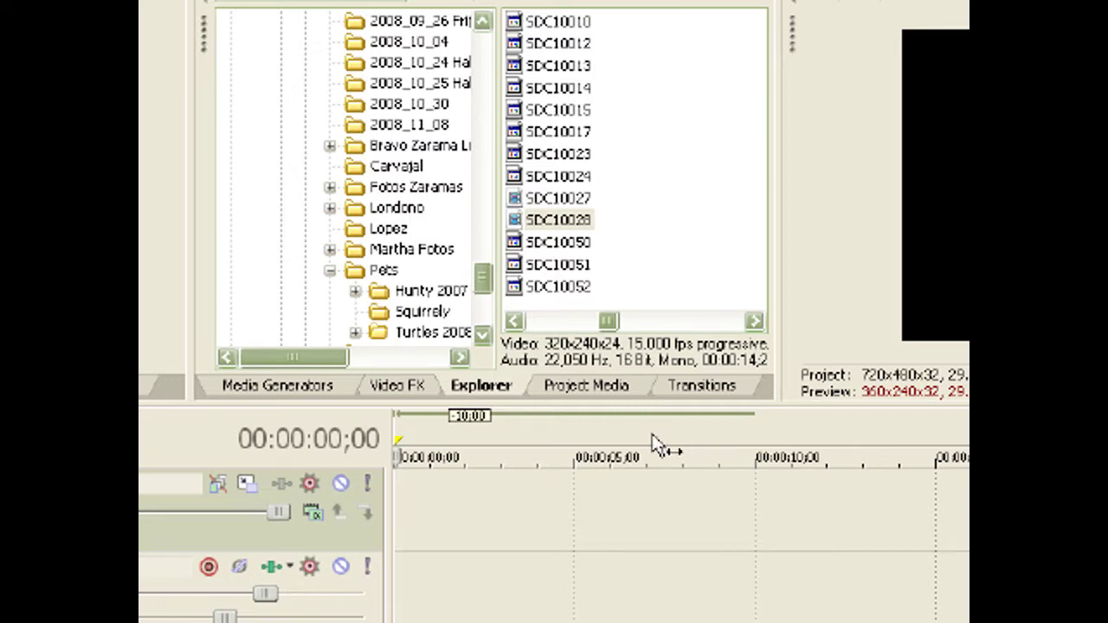
Step: Switch between the video effects list and the media browser to locate clip SDC10028
{"action": "left_click", "coordinate": [392, 394]}
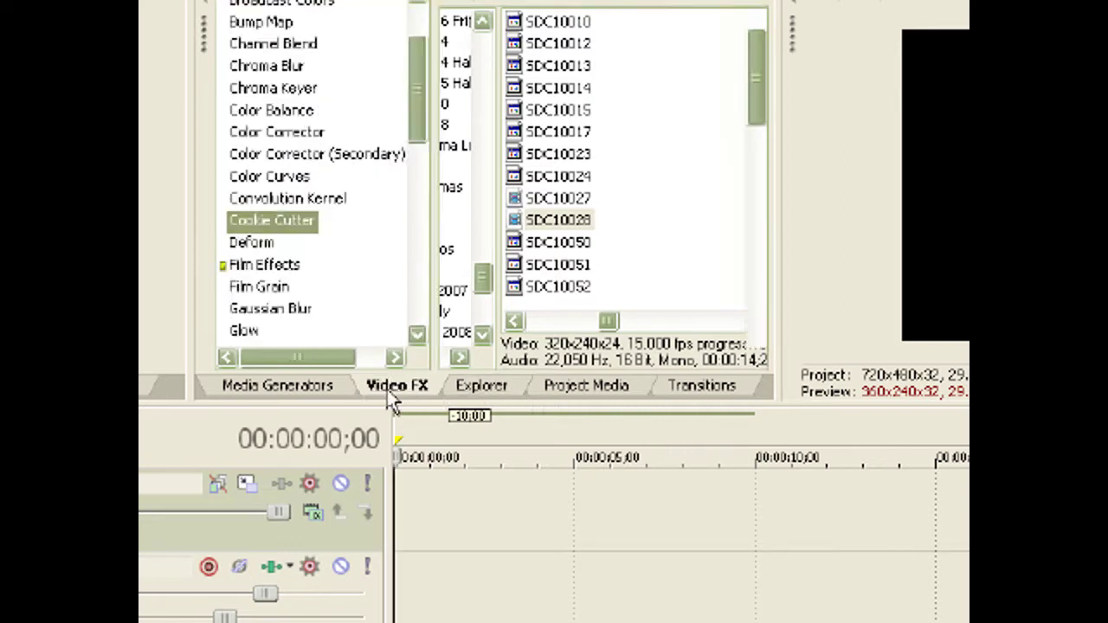
{"action": "left_click", "coordinate": [510, 396]}
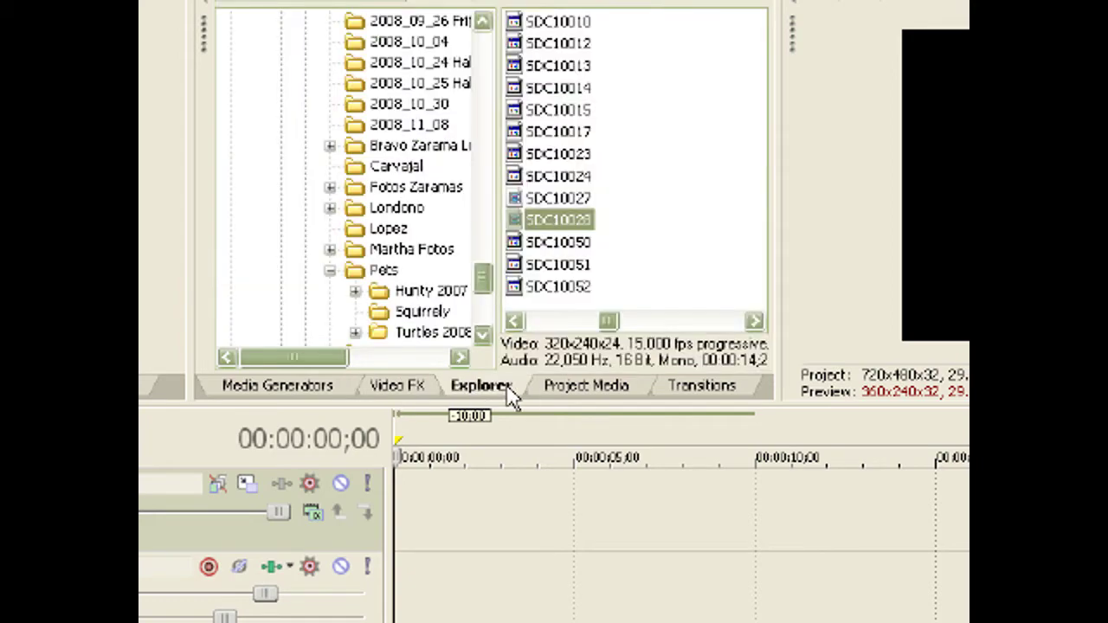
{"action": "left_click", "coordinate": [403, 386]}
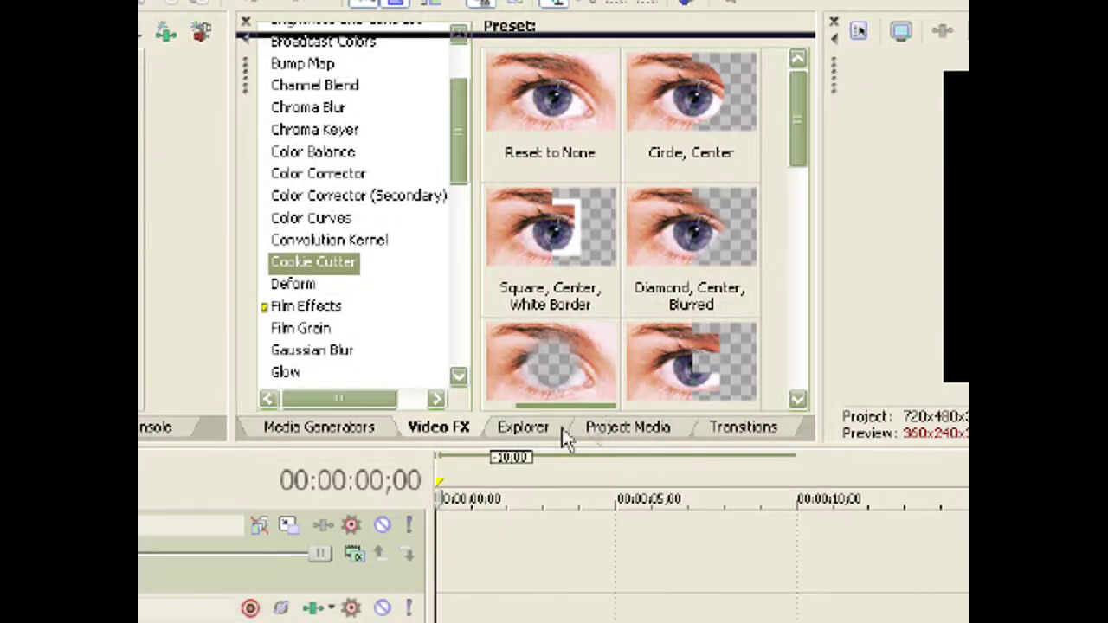
{"action": "left_click", "coordinate": [538, 442]}
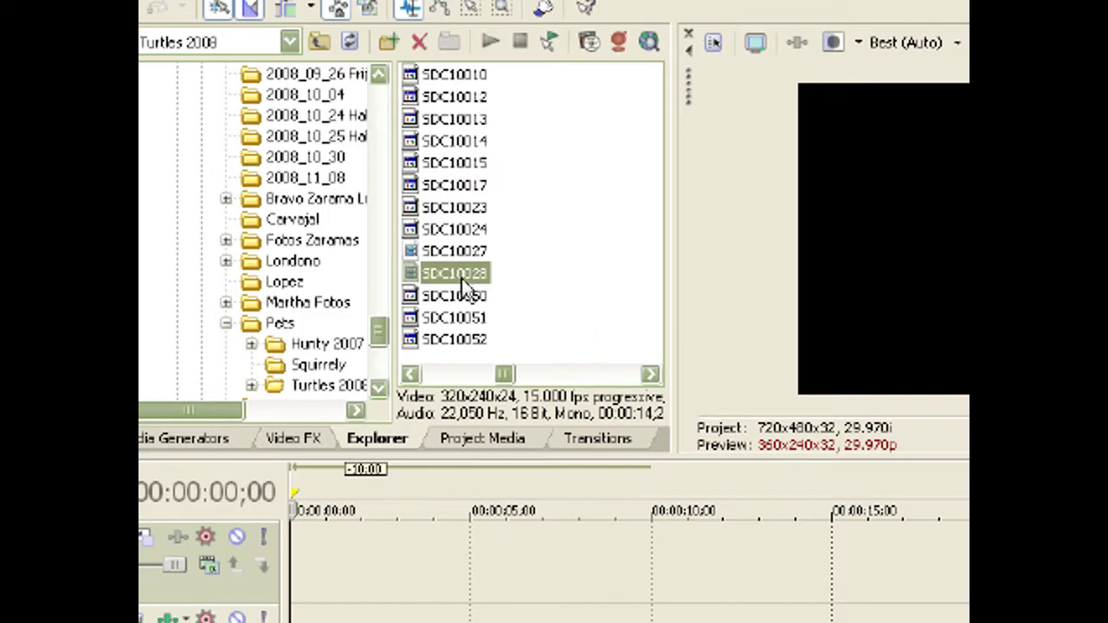
Step: Place SDC10028 at the start of the timeline and apply Sony Lens Flare to it
{"action": "left_click_drag", "start_coordinate": [463, 290], "coordinate": [312, 617]}
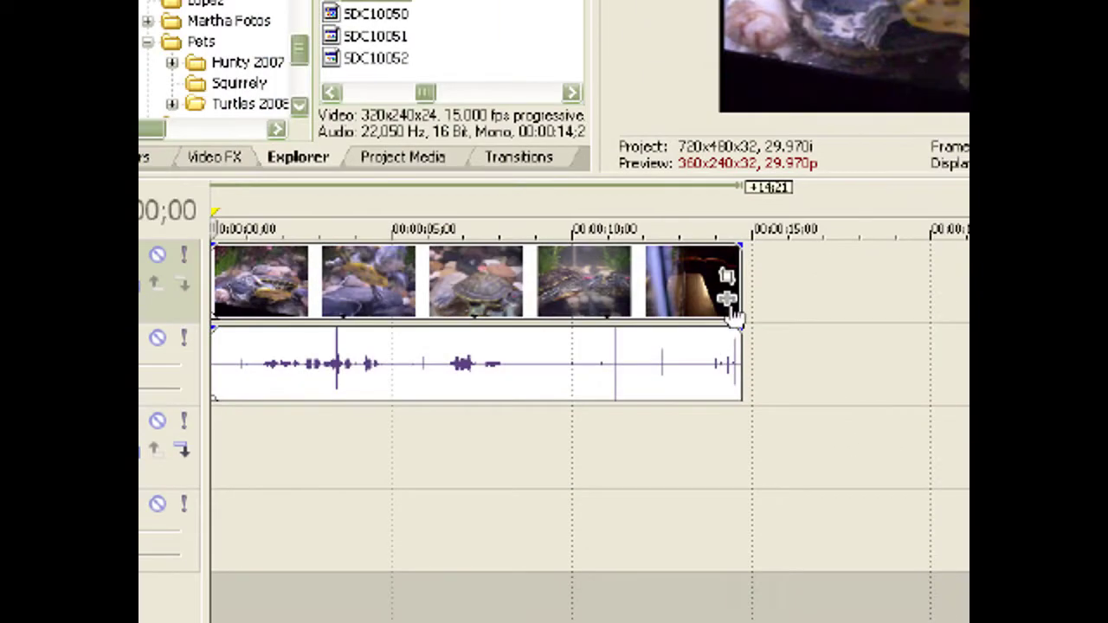
{"action": "left_click", "coordinate": [540, 567]}
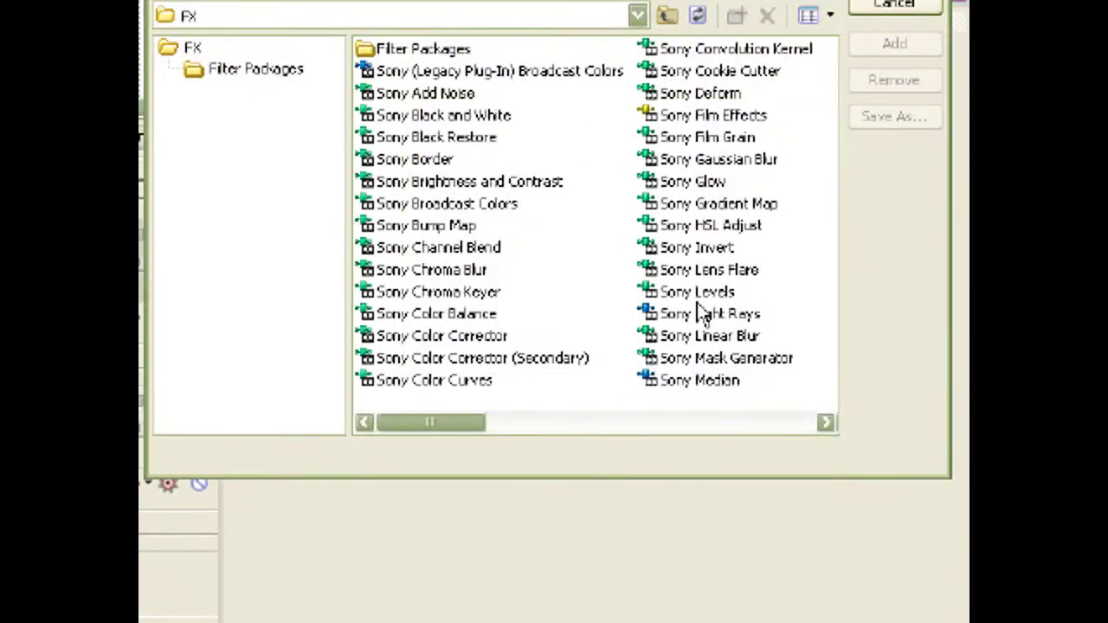
{"action": "left_click", "coordinate": [711, 271]}
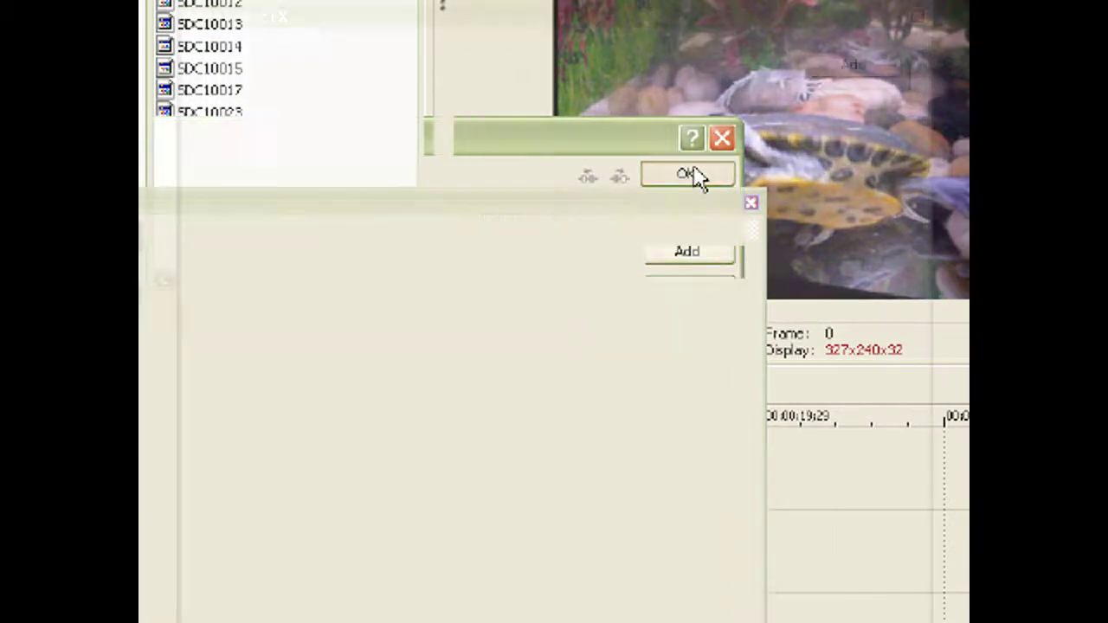
{"action": "left_click", "coordinate": [726, 131]}
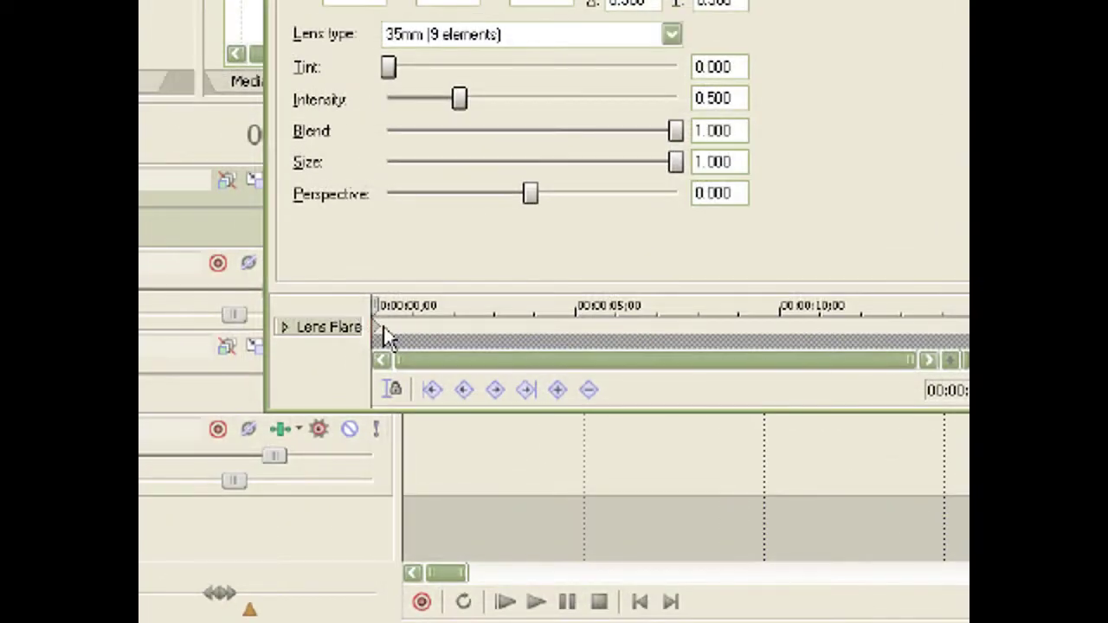
{"action": "left_click_drag", "start_coordinate": [377, 330], "coordinate": [511, 335]}
{"action": "left_click", "coordinate": [512, 331]}
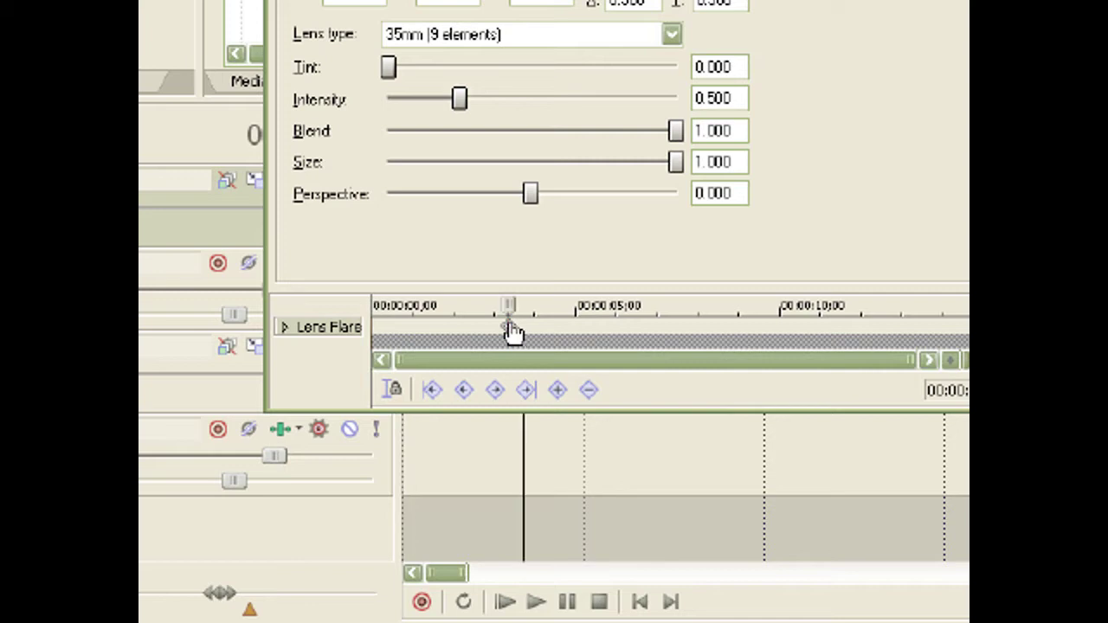
{"action": "left_click_drag", "start_coordinate": [511, 332], "coordinate": [381, 348]}
{"action": "left_click_drag", "start_coordinate": [512, 305], "coordinate": [360, 305]}
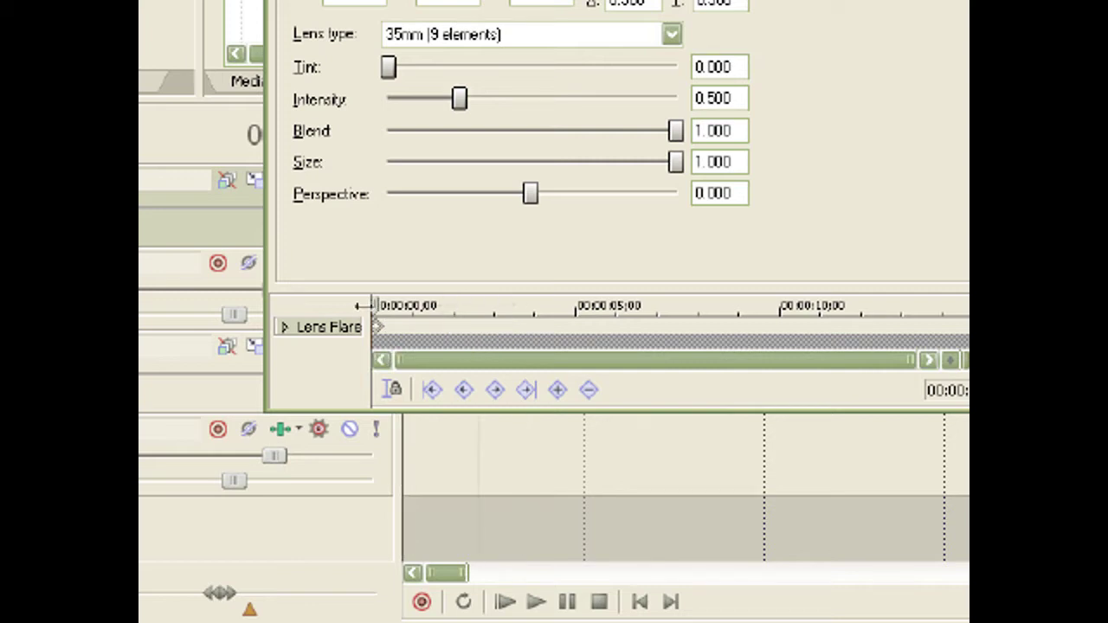
{"action": "scroll", "coordinate": [532, 342], "scroll_direction": "up", "scroll_amount": 5}
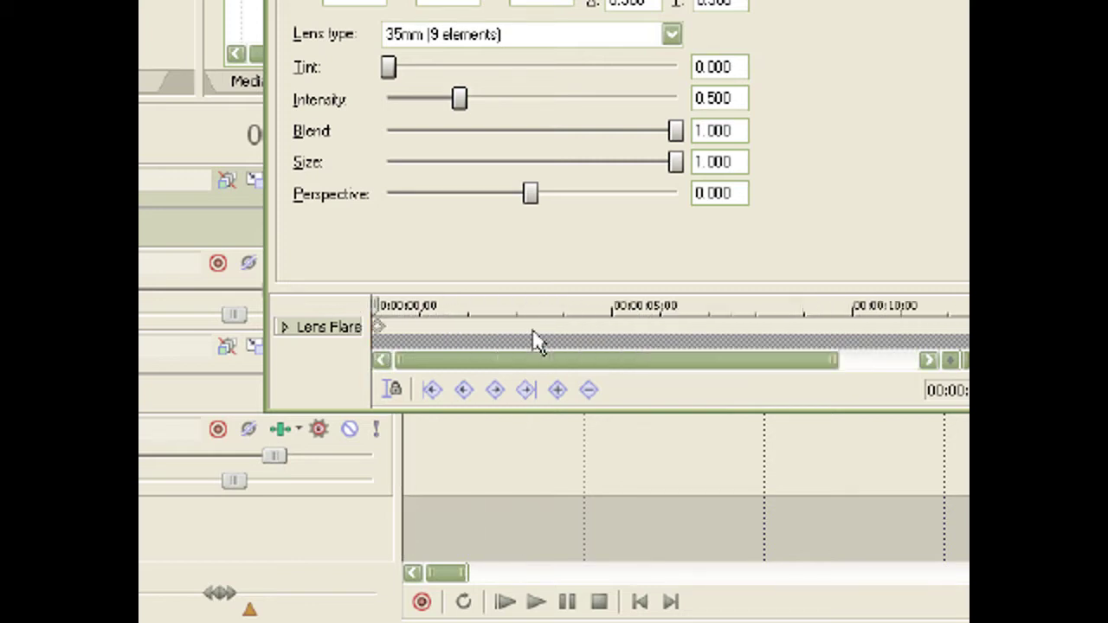
{"action": "scroll", "coordinate": [535, 342], "scroll_direction": "up", "scroll_amount": 4}
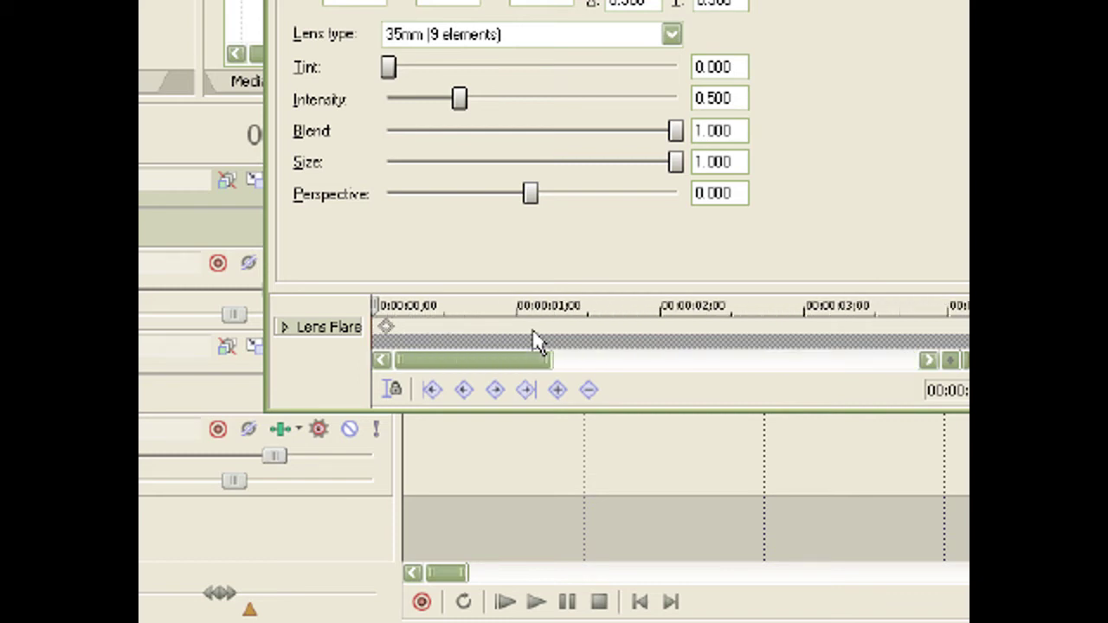
{"action": "scroll", "coordinate": [535, 342], "scroll_direction": "down", "scroll_amount": 4}
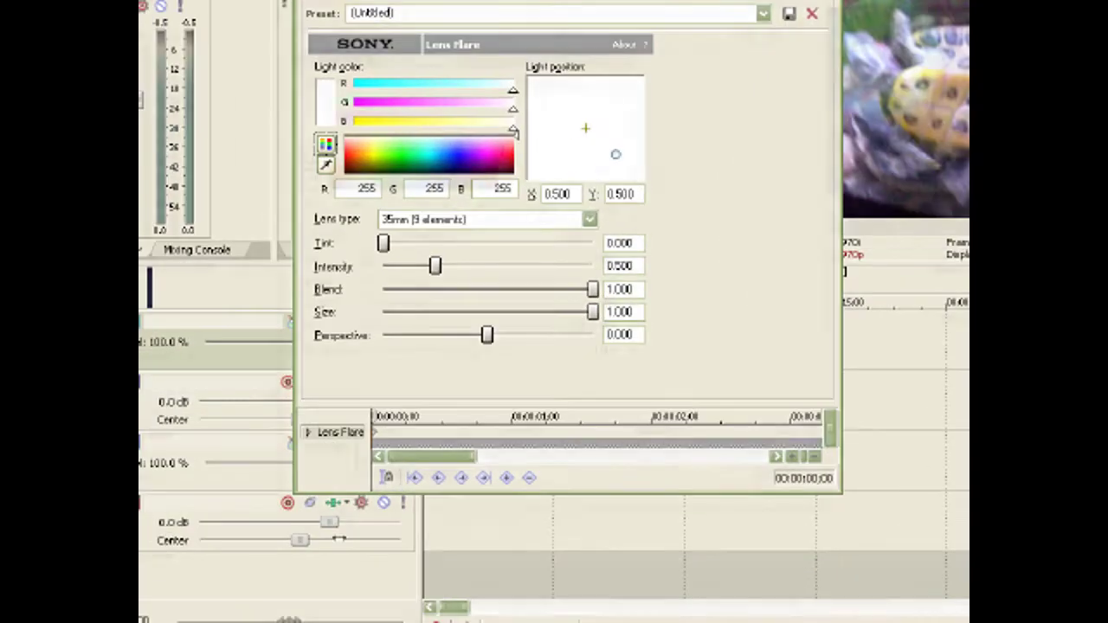
Step: Stop the preview and raise the flare's light position to X 0.469, Y 0.070
{"action": "key", "text": "space"}
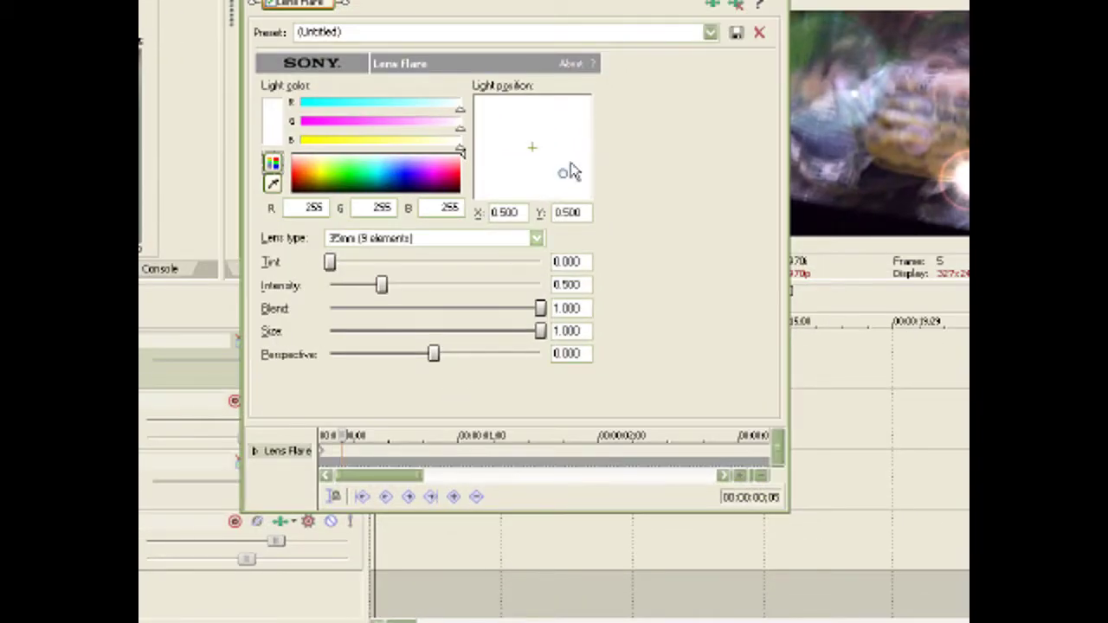
{"action": "left_click_drag", "start_coordinate": [565, 175], "coordinate": [563, 149]}
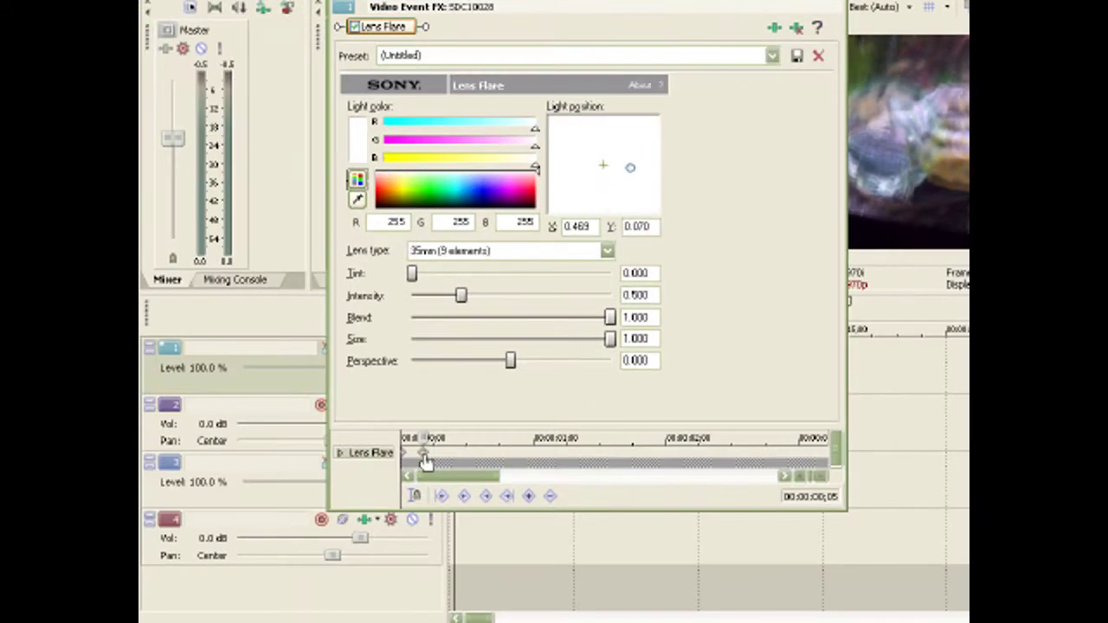
Step: Add a Lens Flare keyframe after the raised-flare keyframe and shift the light up-left
{"action": "left_click", "coordinate": [372, 530]}
{"action": "left_click", "coordinate": [413, 462]}
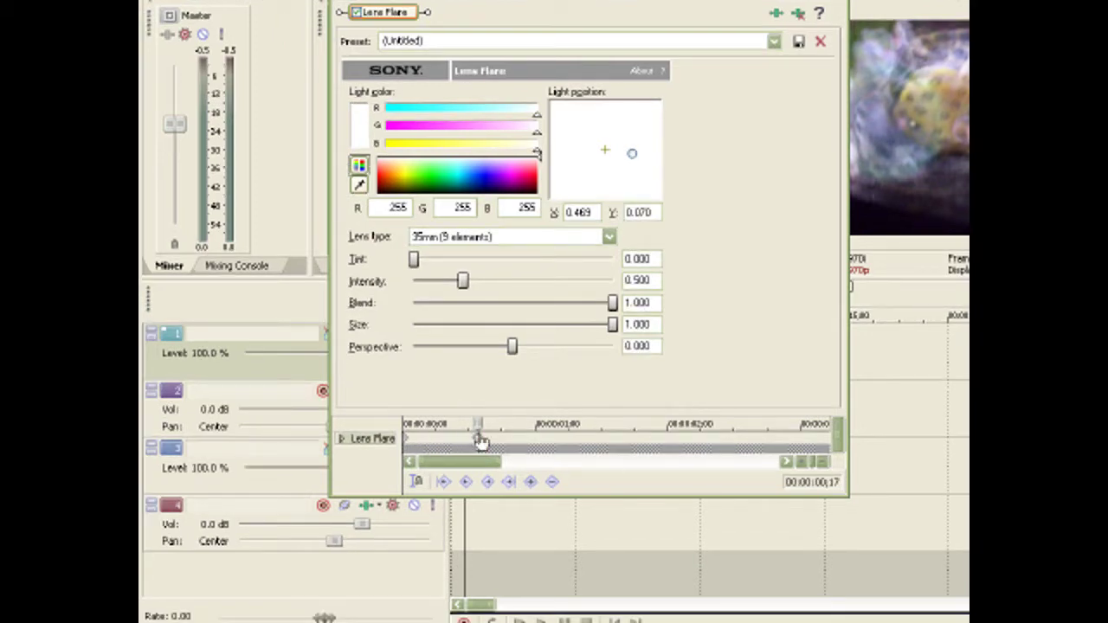
{"action": "double_click", "coordinate": [476, 438]}
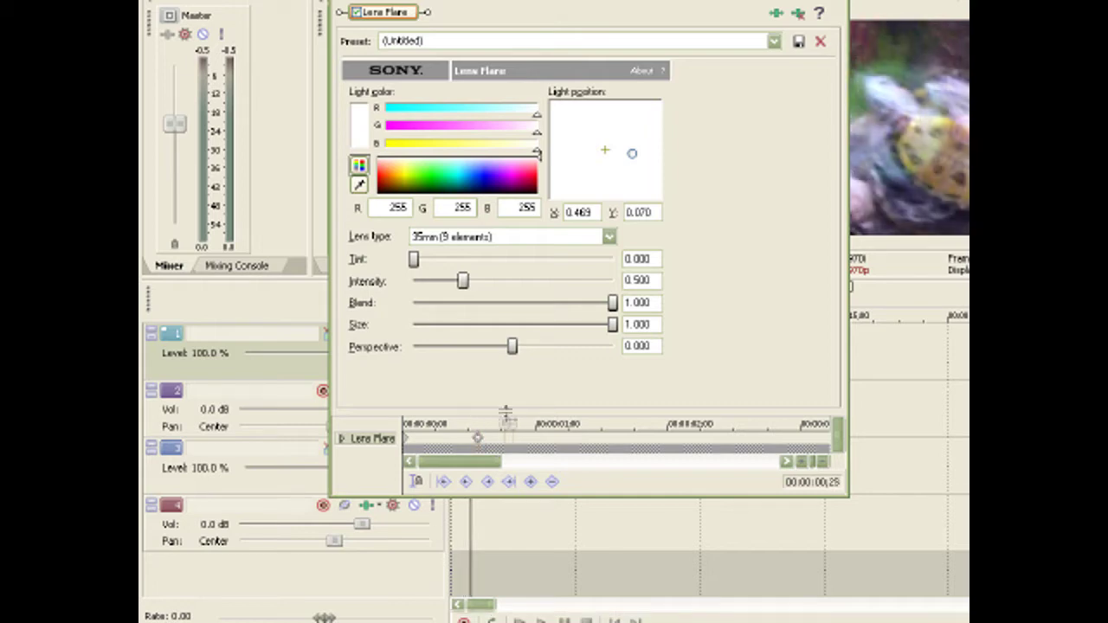
{"action": "left_click_drag", "start_coordinate": [633, 156], "coordinate": [603, 140]}
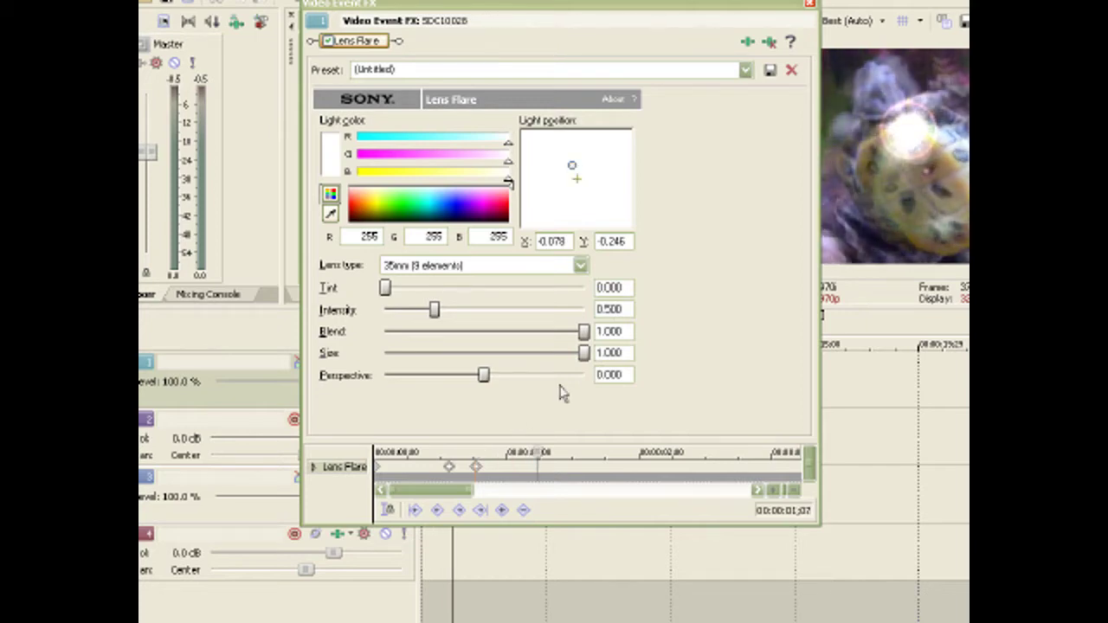
Step: Move the light up-right to X 0.500, Y -0.579 and zoom the keyframe strip out to the full clip
{"action": "scroll", "coordinate": [617, 442], "scroll_direction": "up", "scroll_amount": 5}
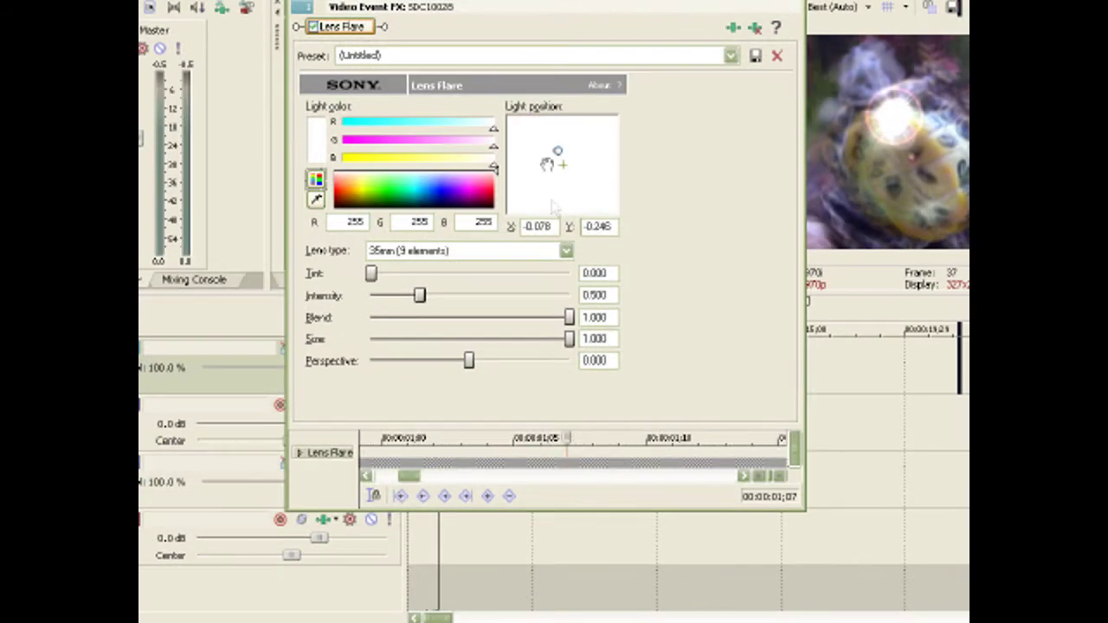
{"action": "left_click_drag", "start_coordinate": [546, 164], "coordinate": [592, 136]}
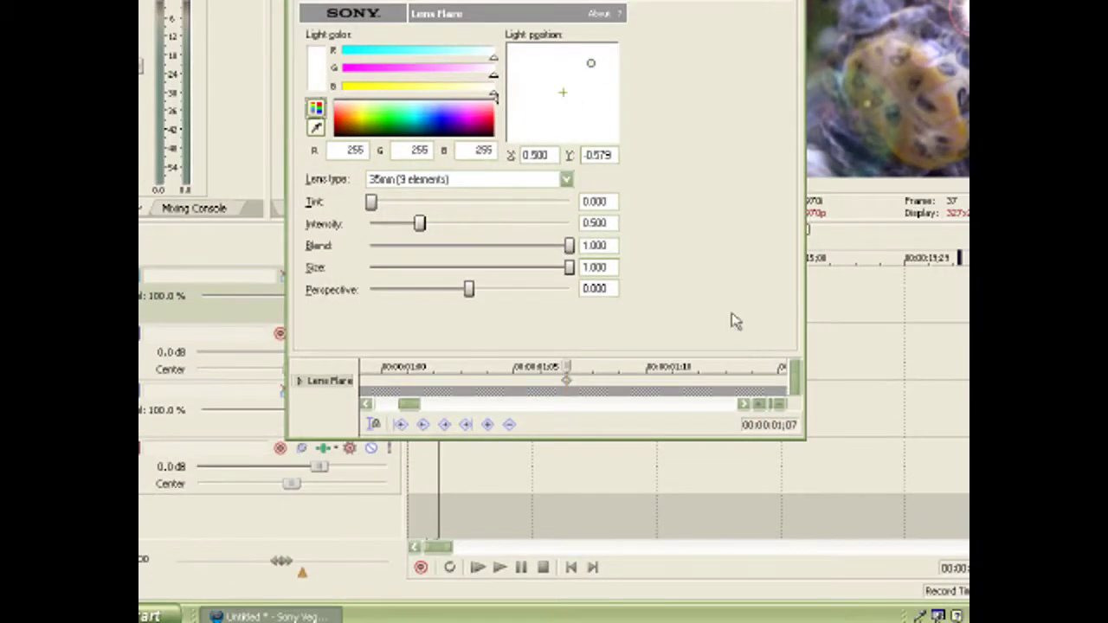
{"action": "left_click_drag", "start_coordinate": [415, 409], "coordinate": [367, 367]}
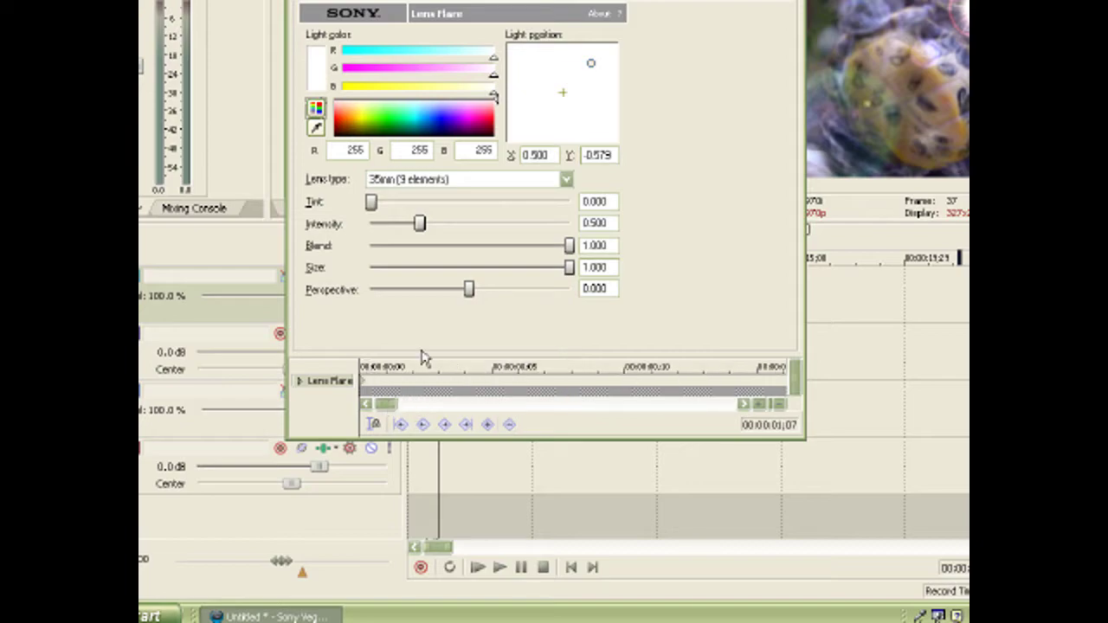
{"action": "double_click", "coordinate": [470, 401]}
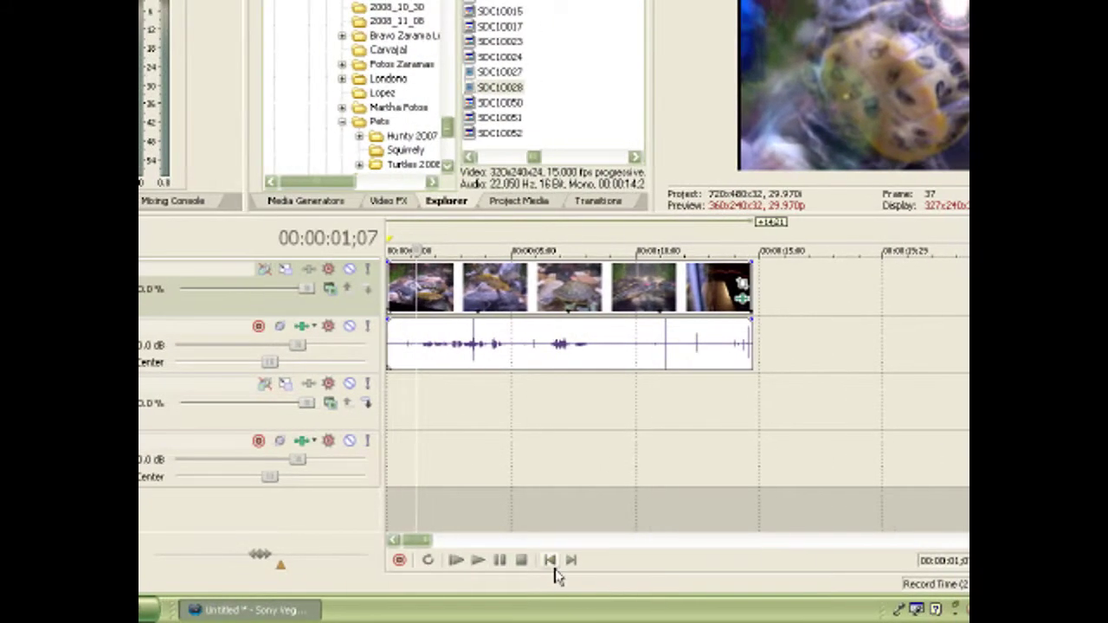
Step: Preview the flare animation from the start, then reopen SDC10028's Lens Flare settings
{"action": "left_click", "coordinate": [576, 560]}
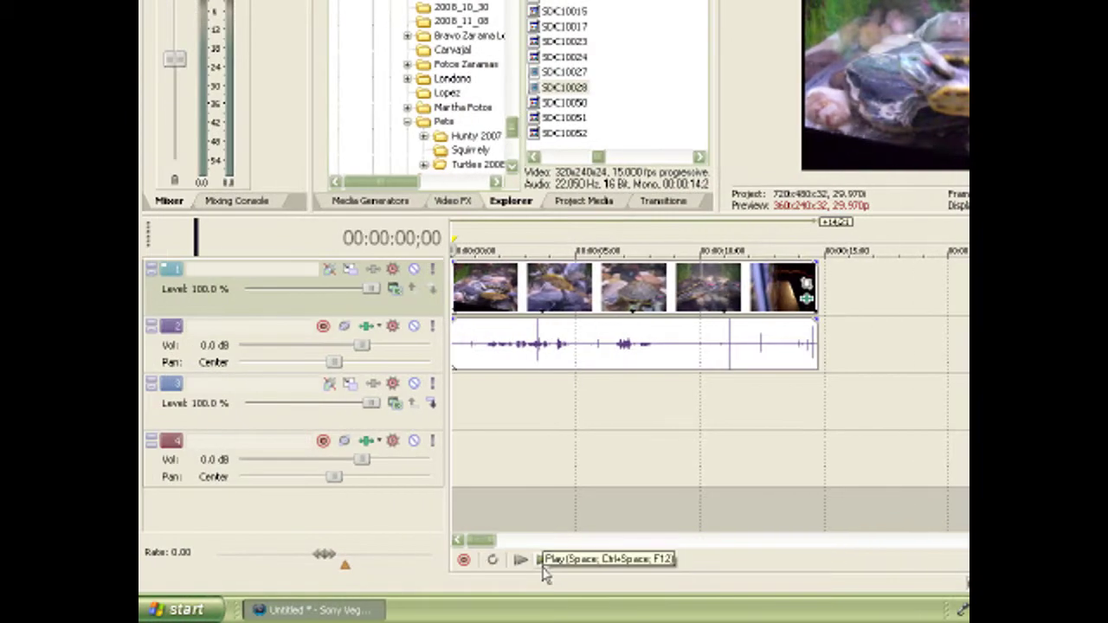
{"action": "left_click", "coordinate": [518, 563]}
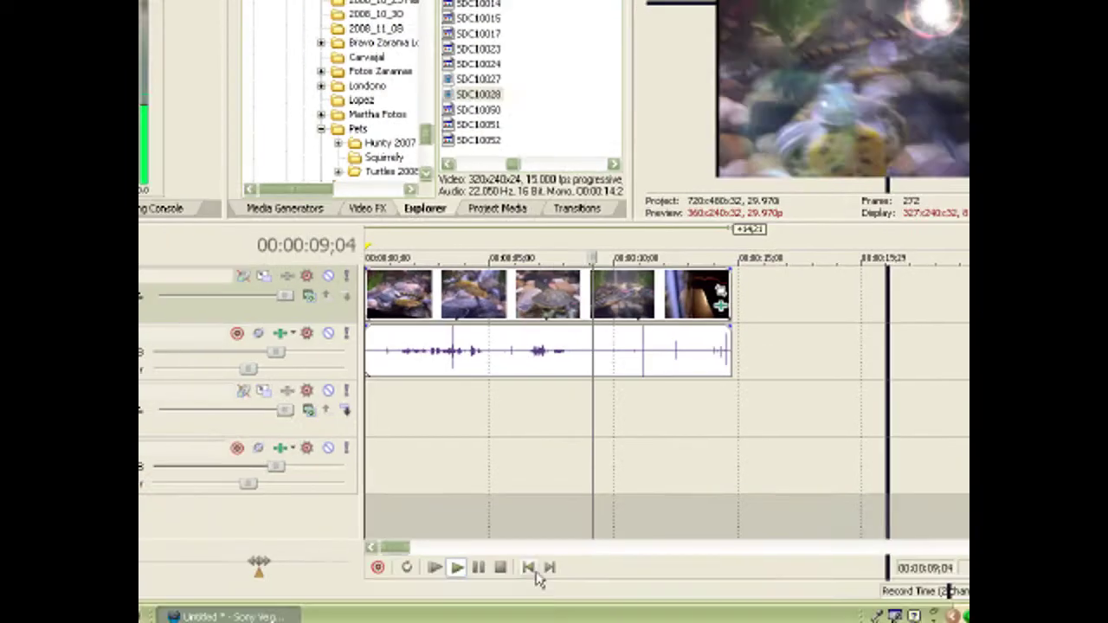
{"action": "left_click", "coordinate": [528, 568]}
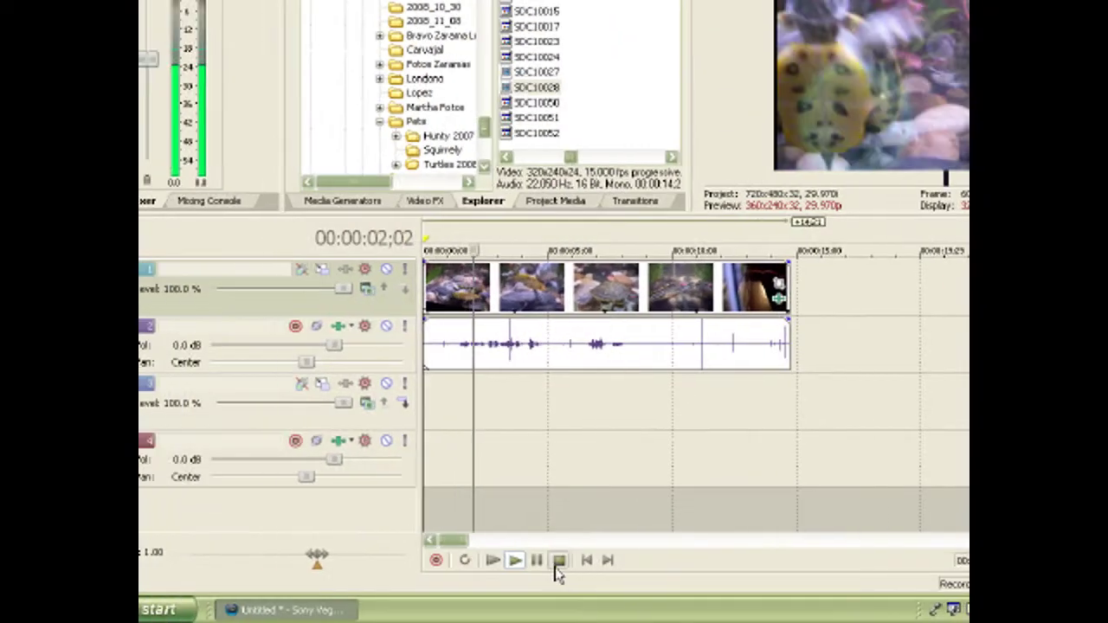
{"action": "left_click", "coordinate": [514, 560]}
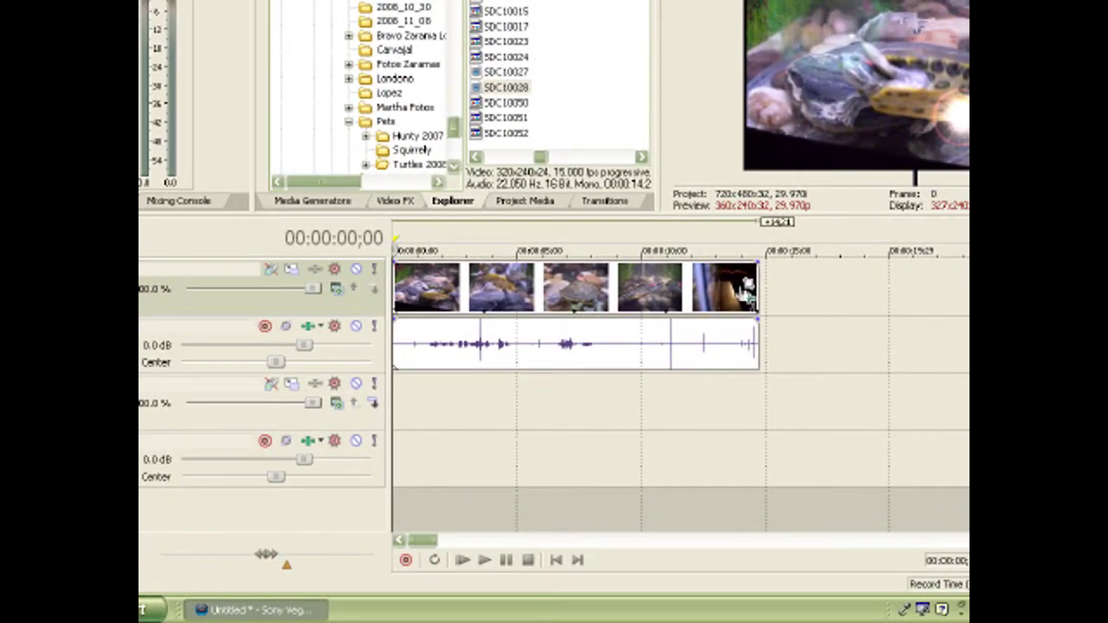
{"action": "left_click", "coordinate": [748, 300]}
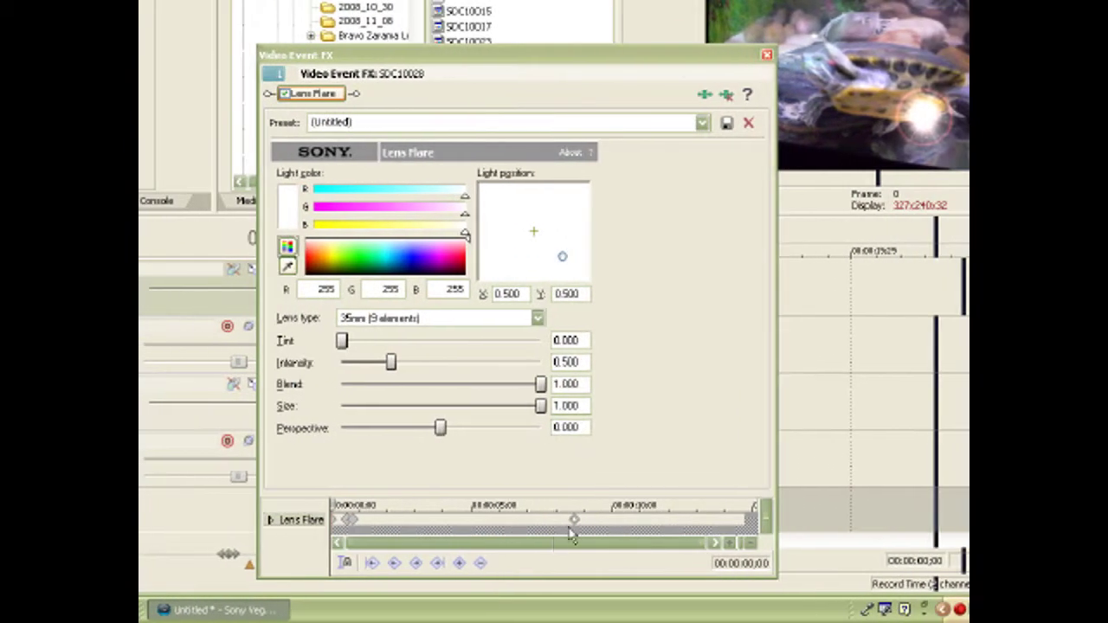
Step: Move the flare keyframe later, add another keyframe, and advance the effect time
{"action": "left_click_drag", "start_coordinate": [572, 520], "coordinate": [647, 522]}
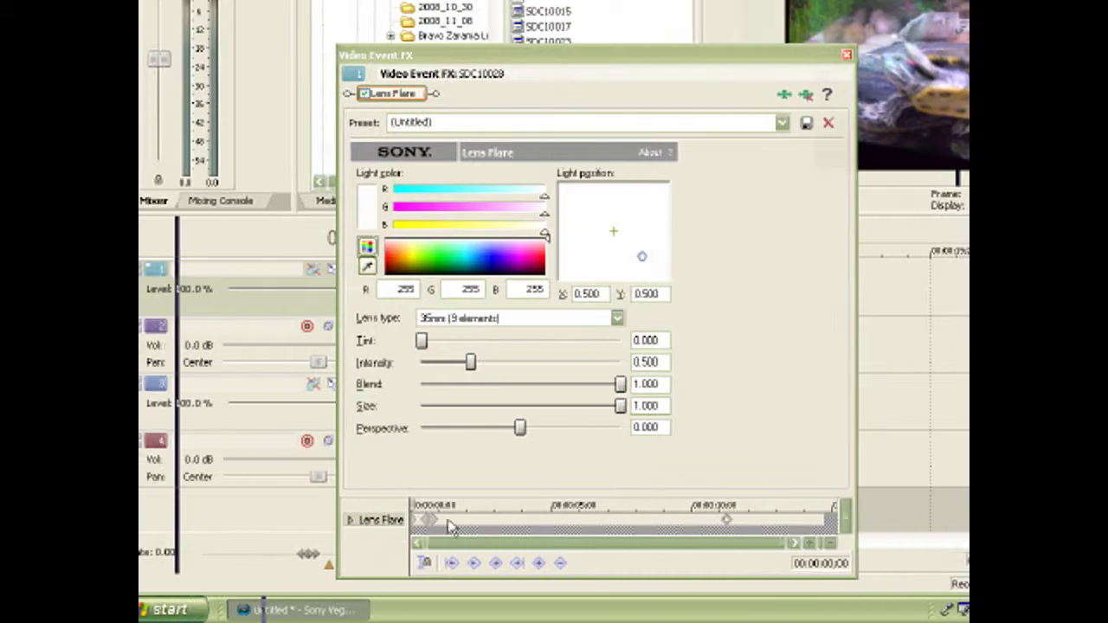
{"action": "double_click", "coordinate": [640, 519]}
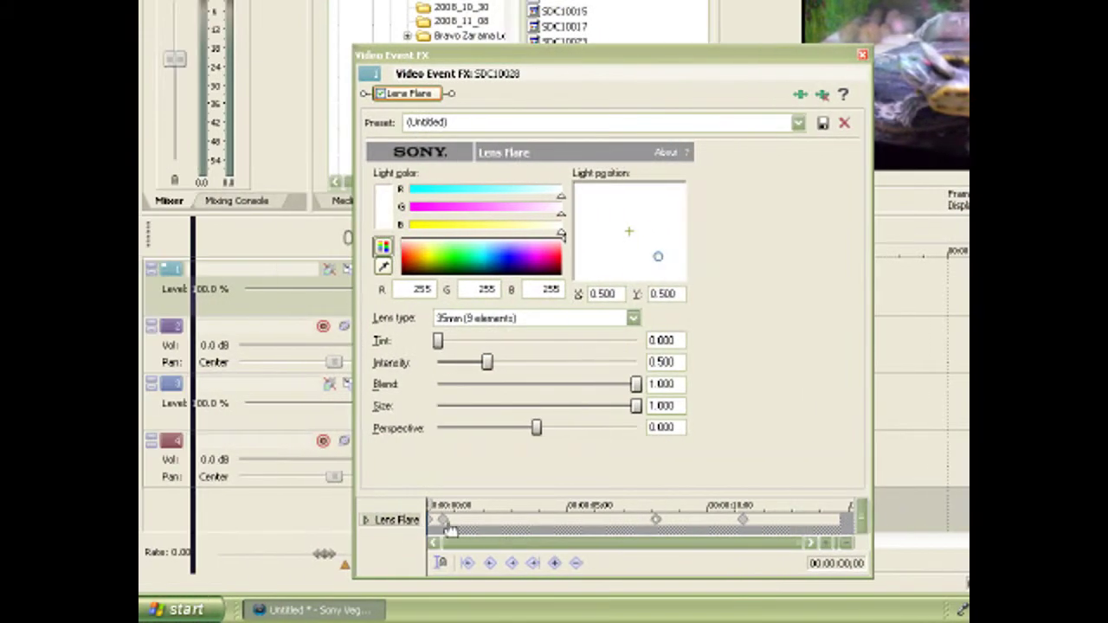
{"action": "left_click_drag", "start_coordinate": [449, 530], "coordinate": [525, 533]}
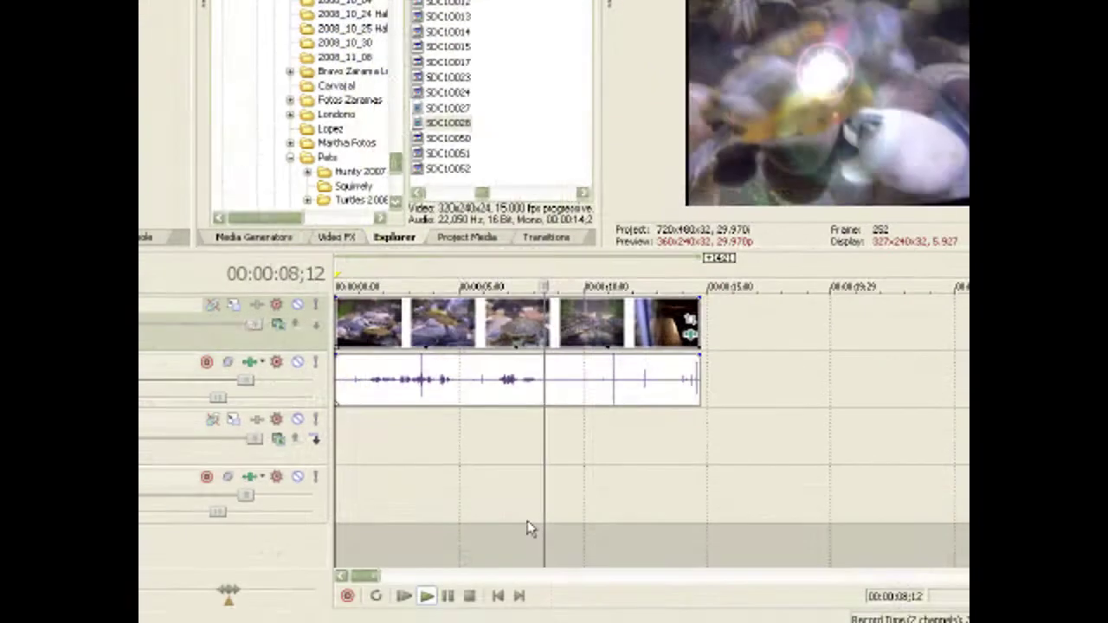
{"action": "left_click", "coordinate": [554, 561]}
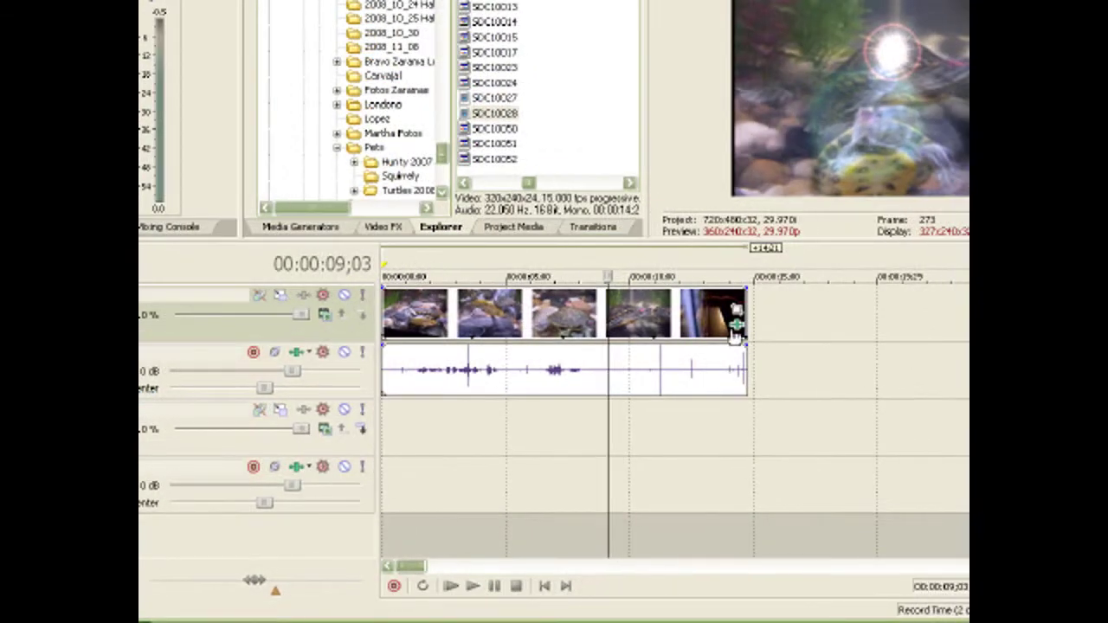
{"action": "left_click", "coordinate": [794, 297]}
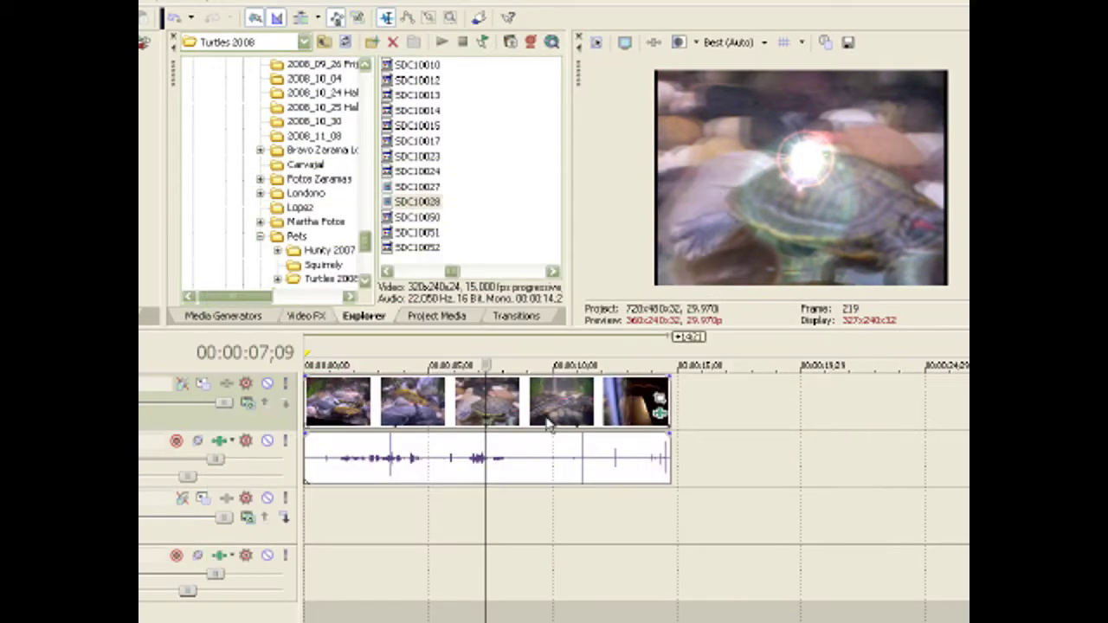
Step: Clear the timeline, drop a Text preset onto the video track, and type 'Epidemical'
{"action": "key", "text": "space"}
{"action": "key", "text": "ctrl+z"}
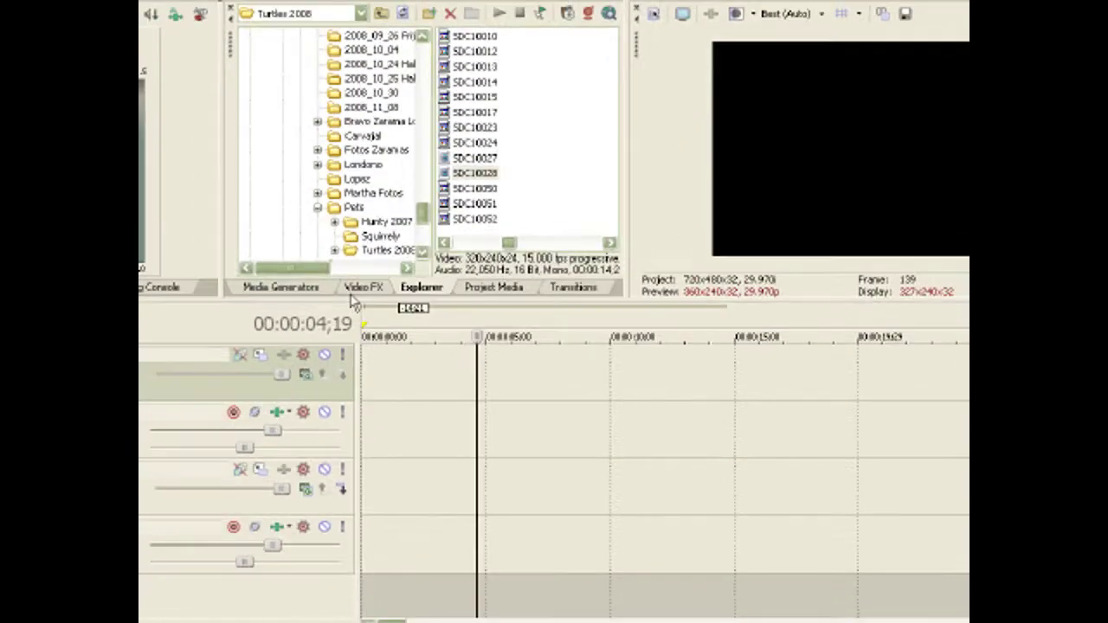
{"action": "left_click", "coordinate": [358, 310]}
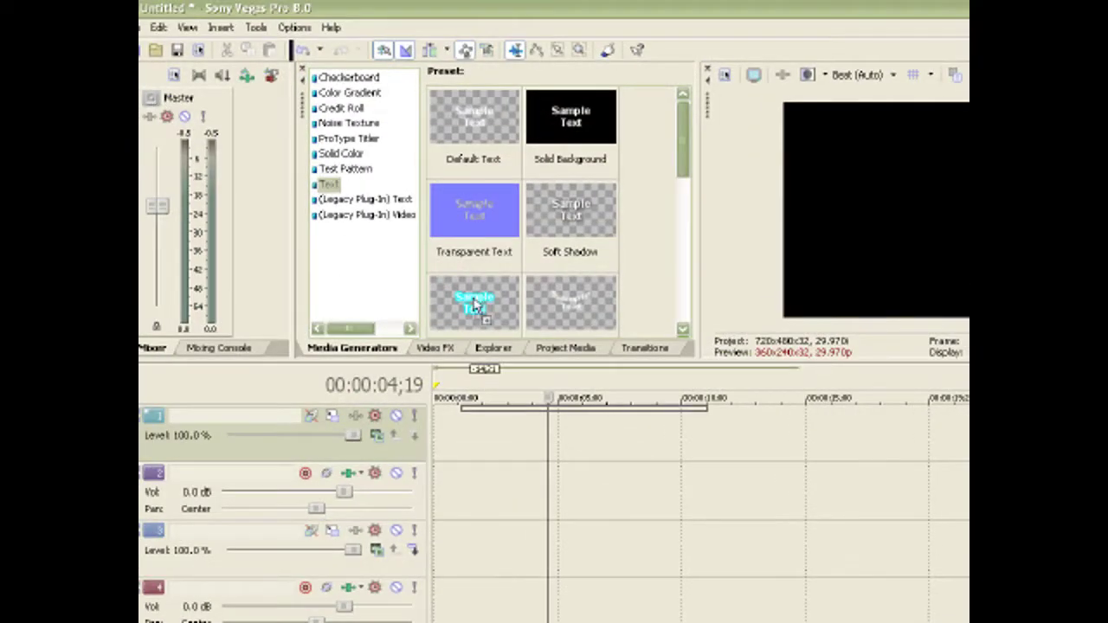
{"action": "left_click_drag", "start_coordinate": [474, 303], "coordinate": [425, 457]}
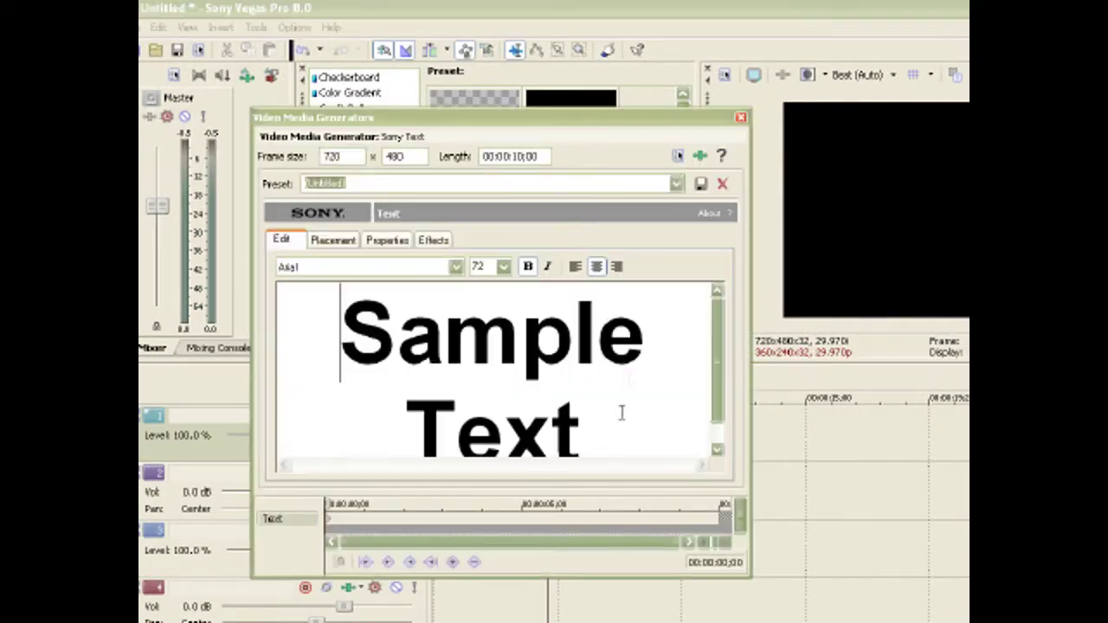
{"action": "key", "text": "ctrl+a"}
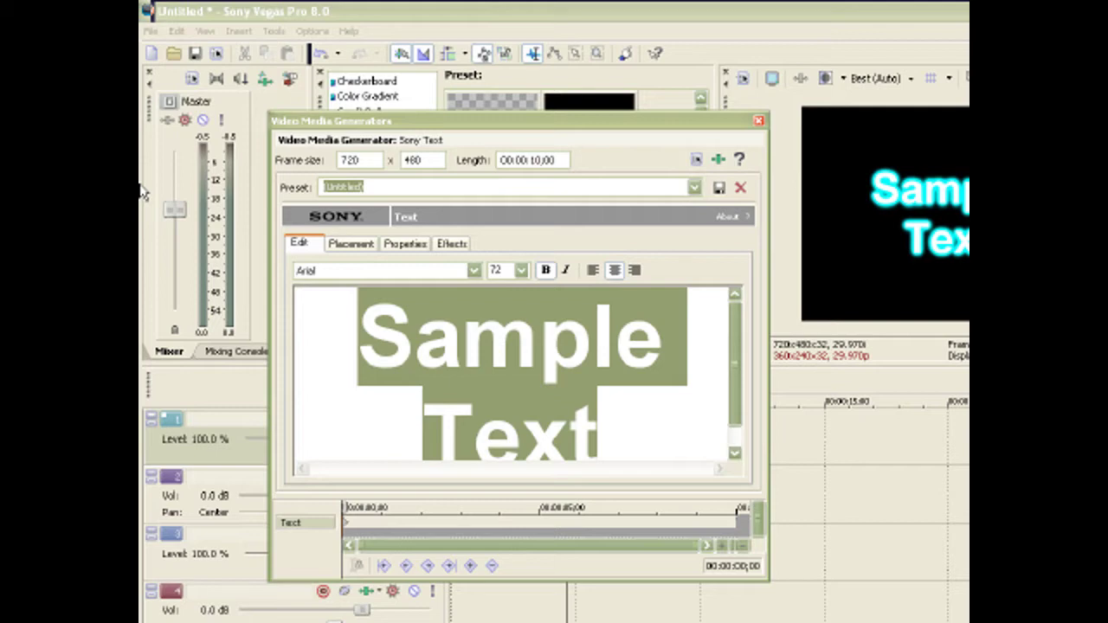
{"action": "type", "text": "Epidem"}
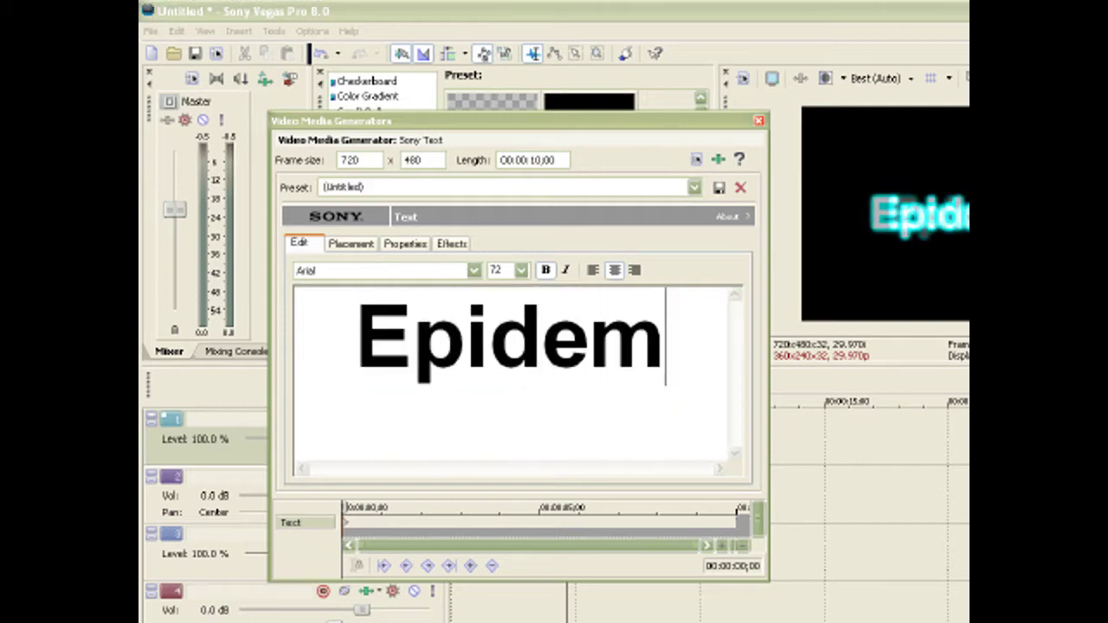
{"action": "type", "text": "ical"}
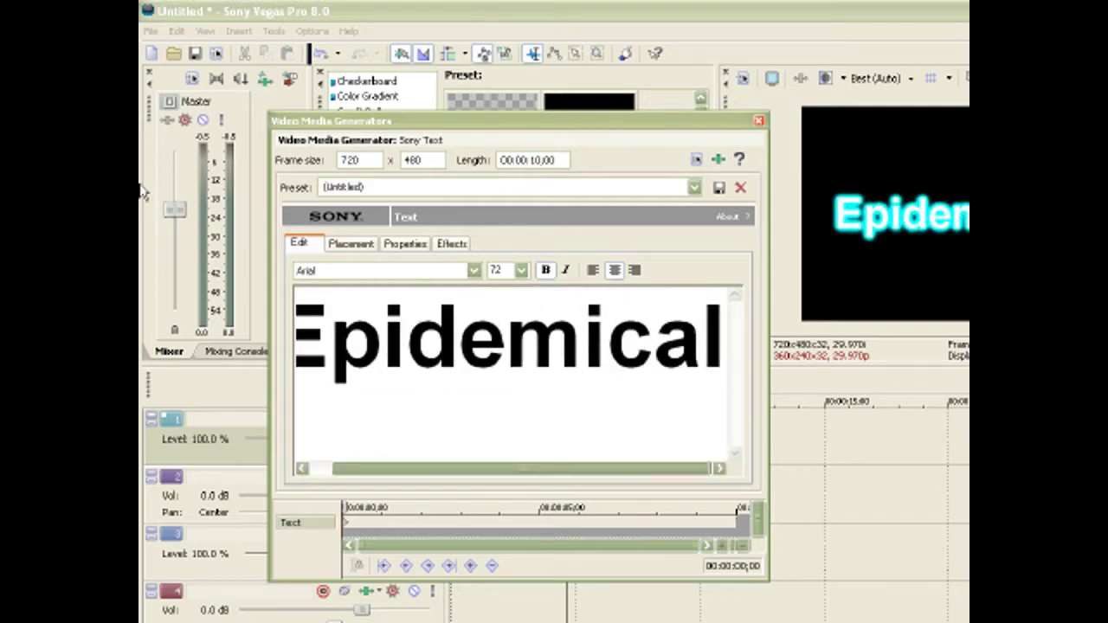
Step: Change the Epidemical title's background colour in its Properties settings
{"action": "left_click", "coordinate": [351, 243]}
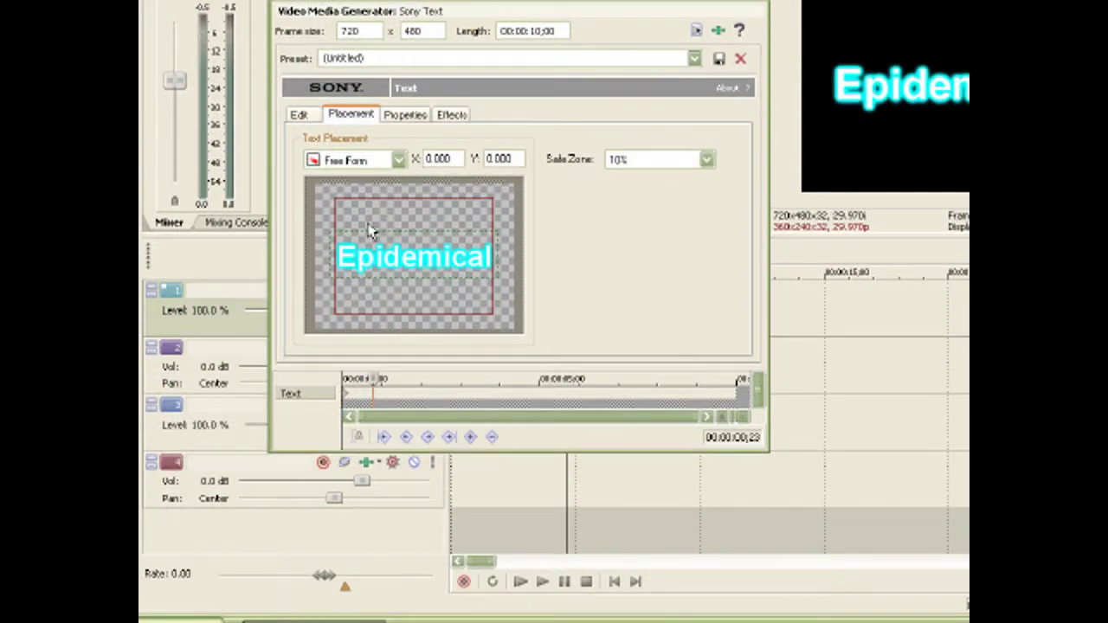
{"action": "left_click", "coordinate": [403, 115]}
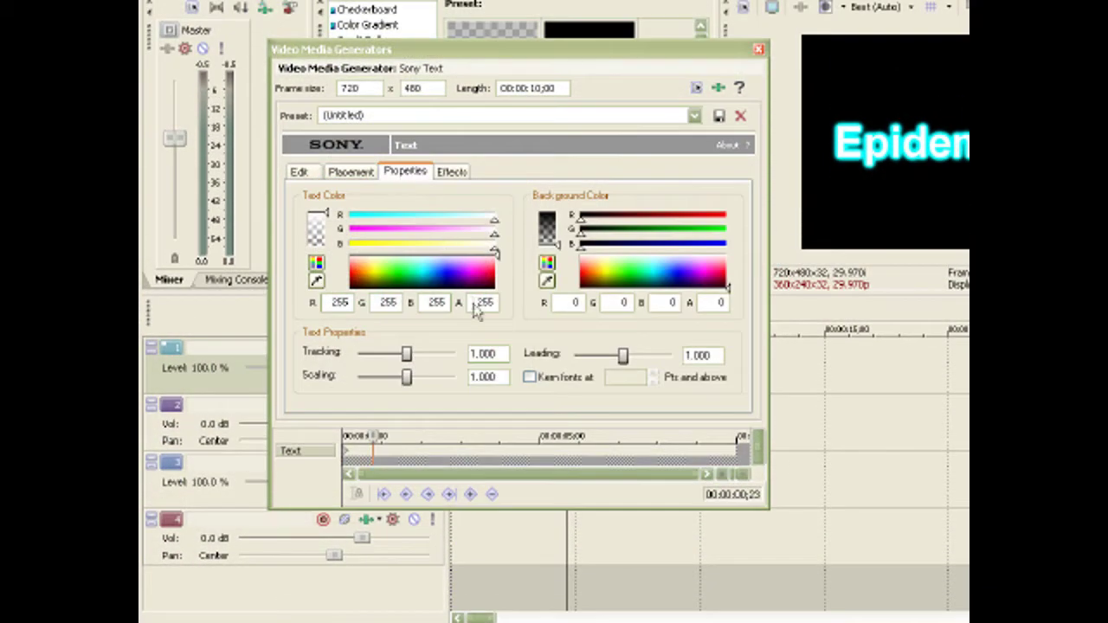
{"action": "mouse_move", "coordinate": [584, 260]}
{"action": "left_mouse_down"}
{"action": "mouse_move", "coordinate": [594, 254]}
{"action": "mouse_move", "coordinate": [587, 267]}
{"action": "left_mouse_up"}
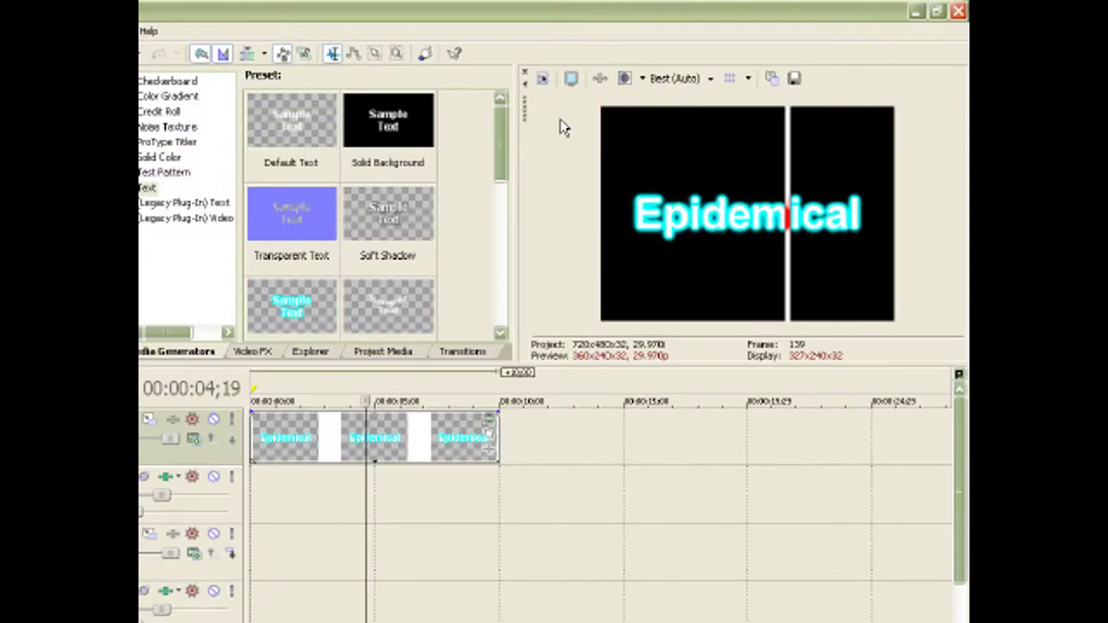
{"action": "left_click", "coordinate": [490, 449]}
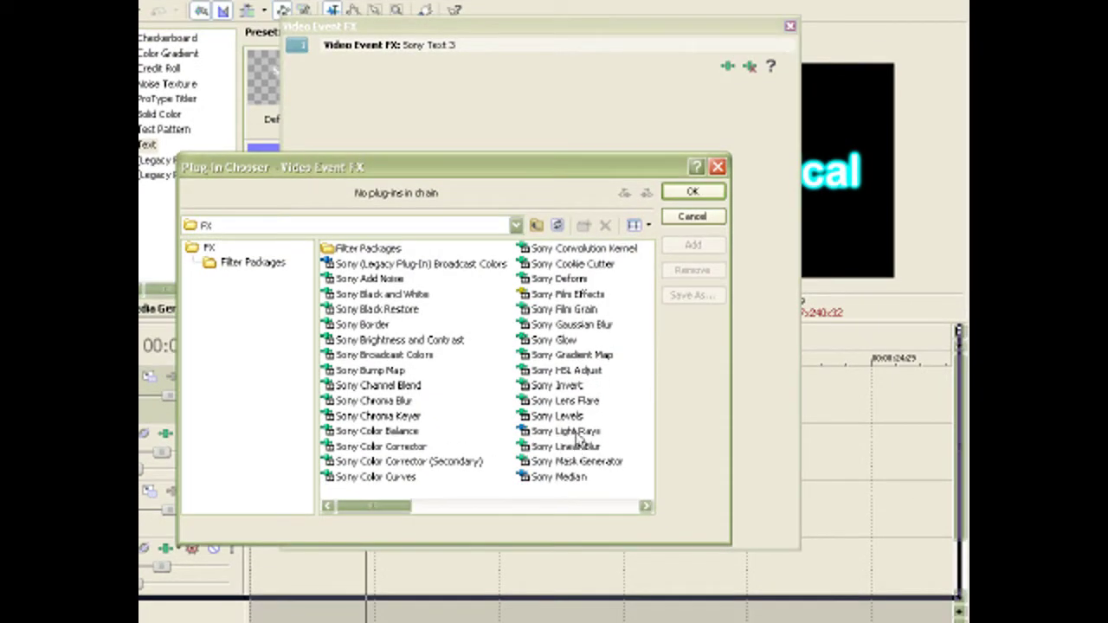
Step: Add Sony Light Rays to the Epidemical text event and move its settings window aside
{"action": "left_click", "coordinate": [576, 433]}
{"action": "key", "text": "Return"}
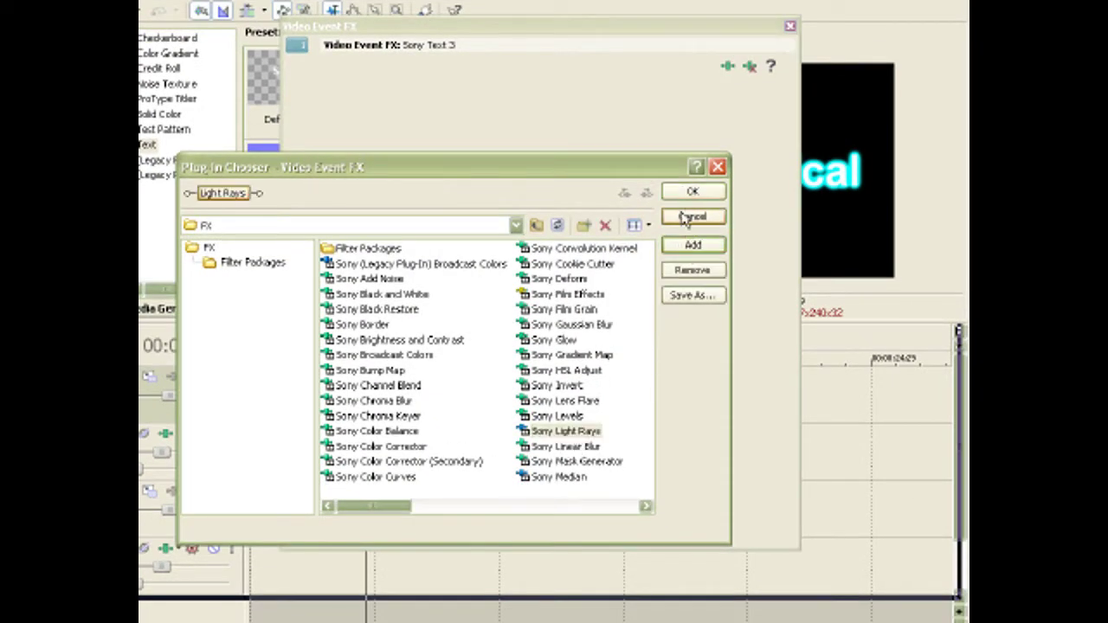
{"action": "left_click", "coordinate": [683, 193]}
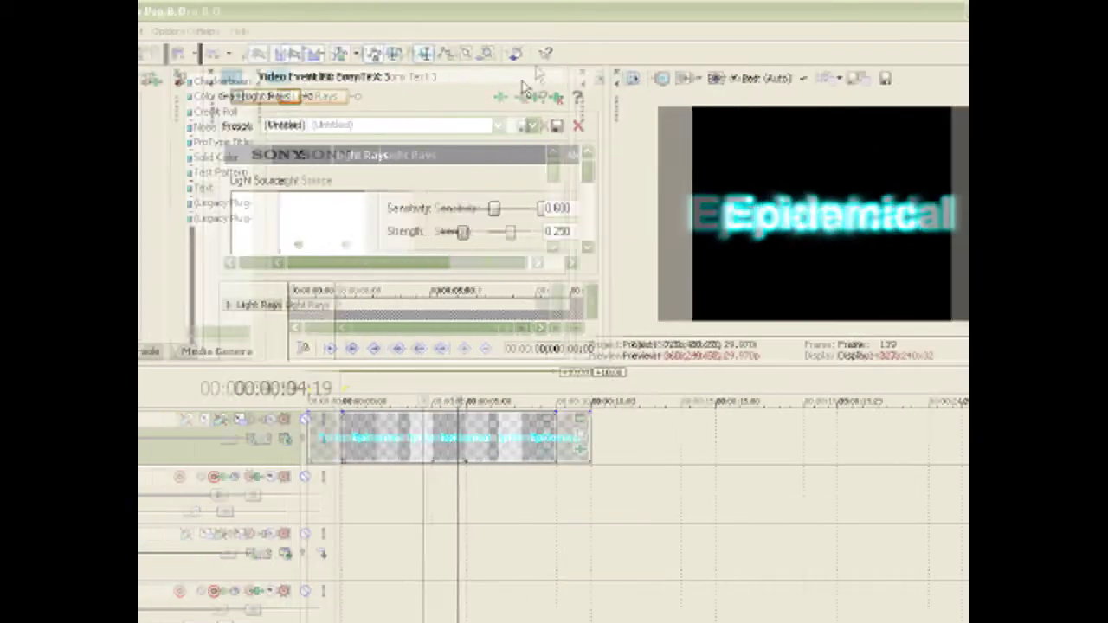
{"action": "left_click_drag", "start_coordinate": [541, 161], "coordinate": [555, 126]}
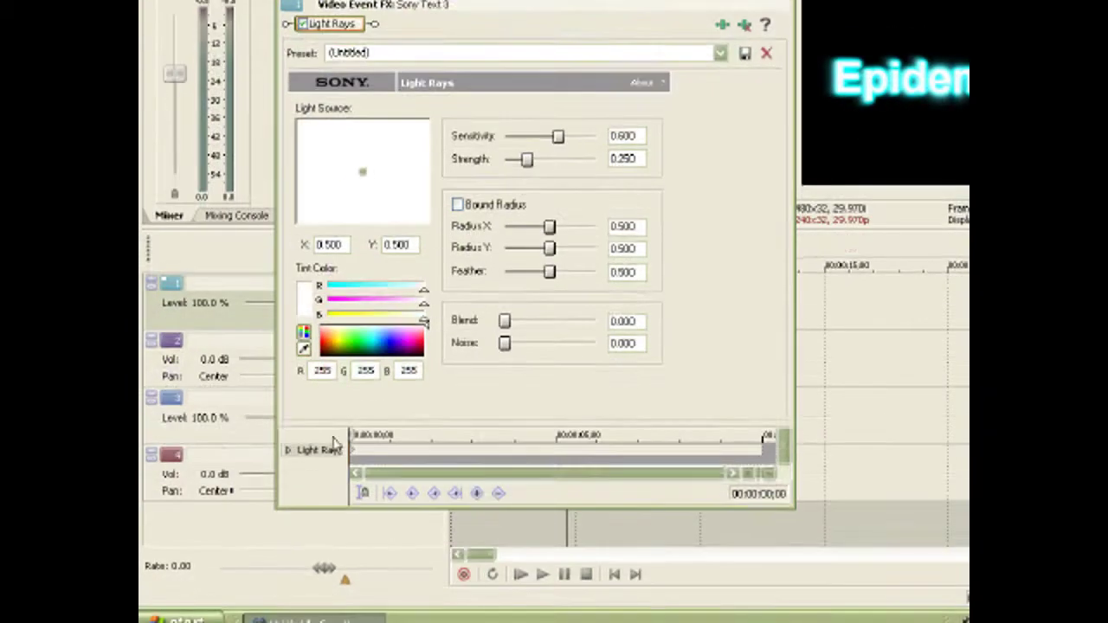
Step: Set Light Rays sensitivity 0.900, strength 1.000, feather 0.544, blend 0.197; move effect time to 02;28
{"action": "left_click", "coordinate": [358, 479]}
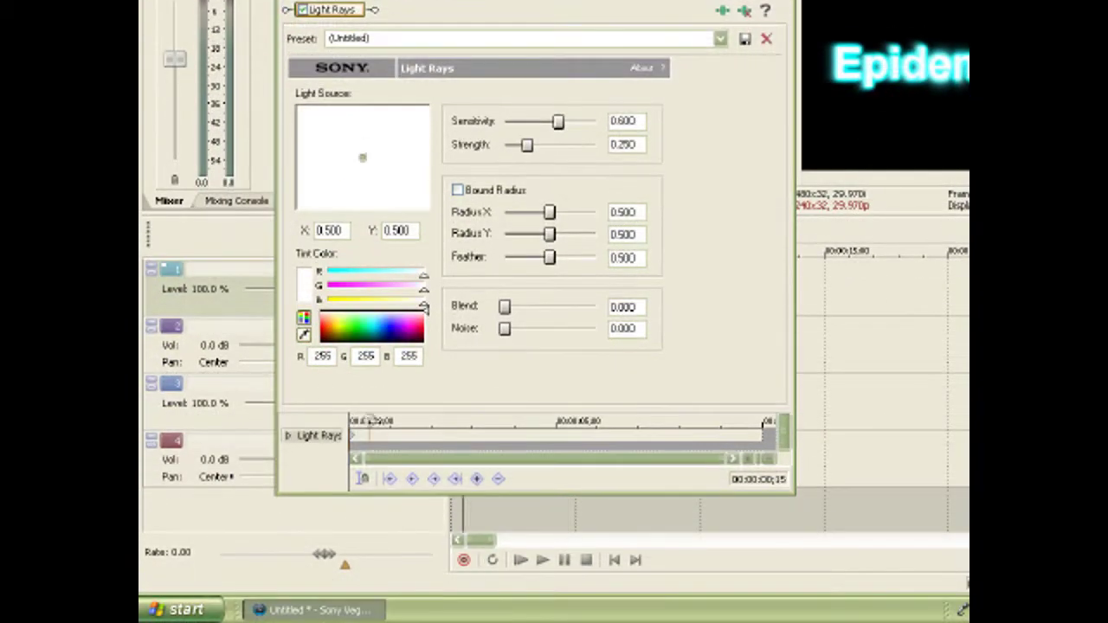
{"action": "scroll", "coordinate": [415, 419], "scroll_direction": "up", "scroll_amount": 4}
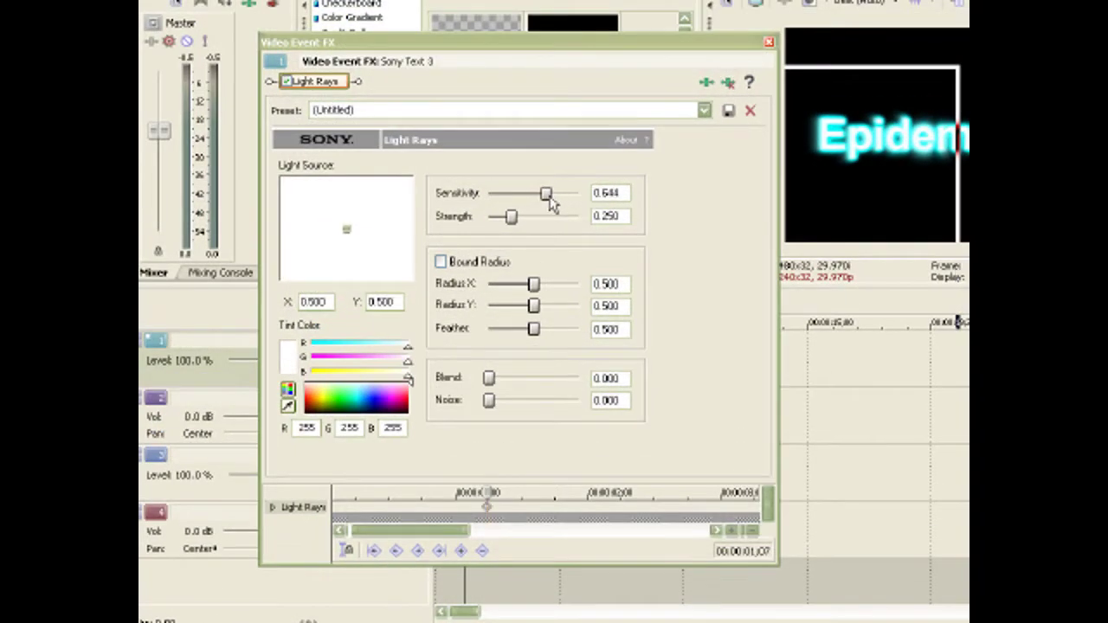
{"action": "left_click_drag", "start_coordinate": [548, 198], "coordinate": [571, 228]}
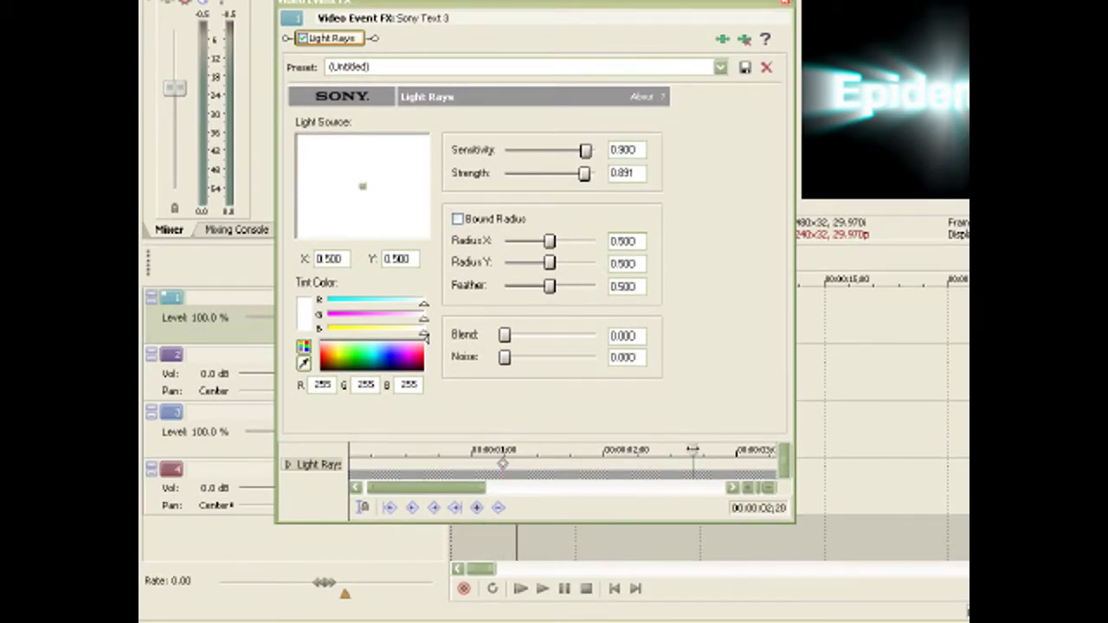
{"action": "left_click_drag", "start_coordinate": [594, 178], "coordinate": [601, 183]}
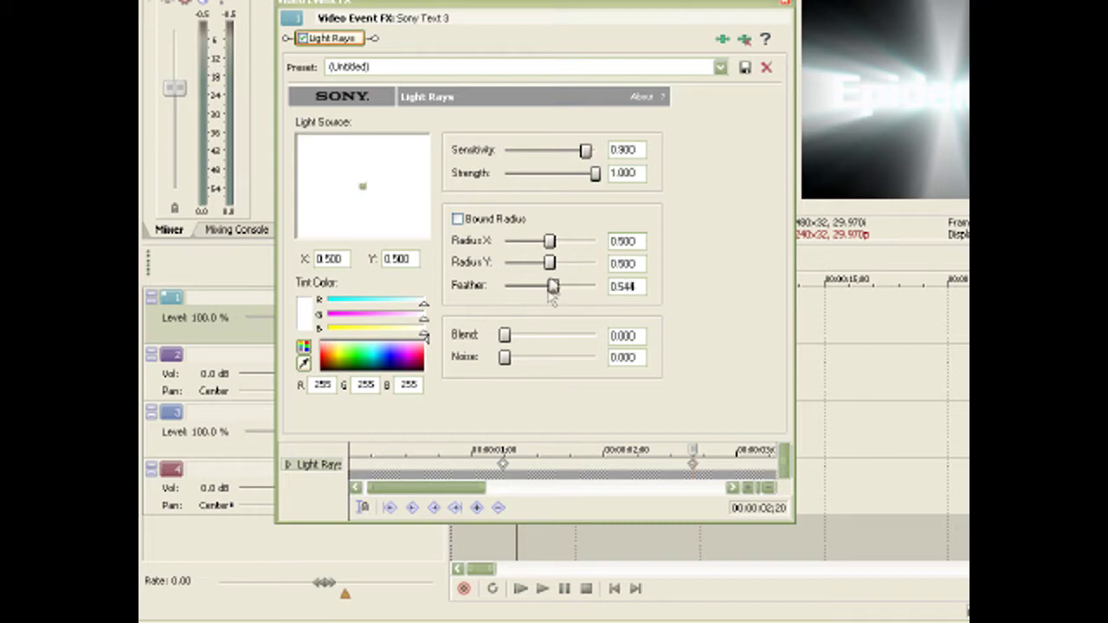
{"action": "left_click_drag", "start_coordinate": [512, 335], "coordinate": [545, 340]}
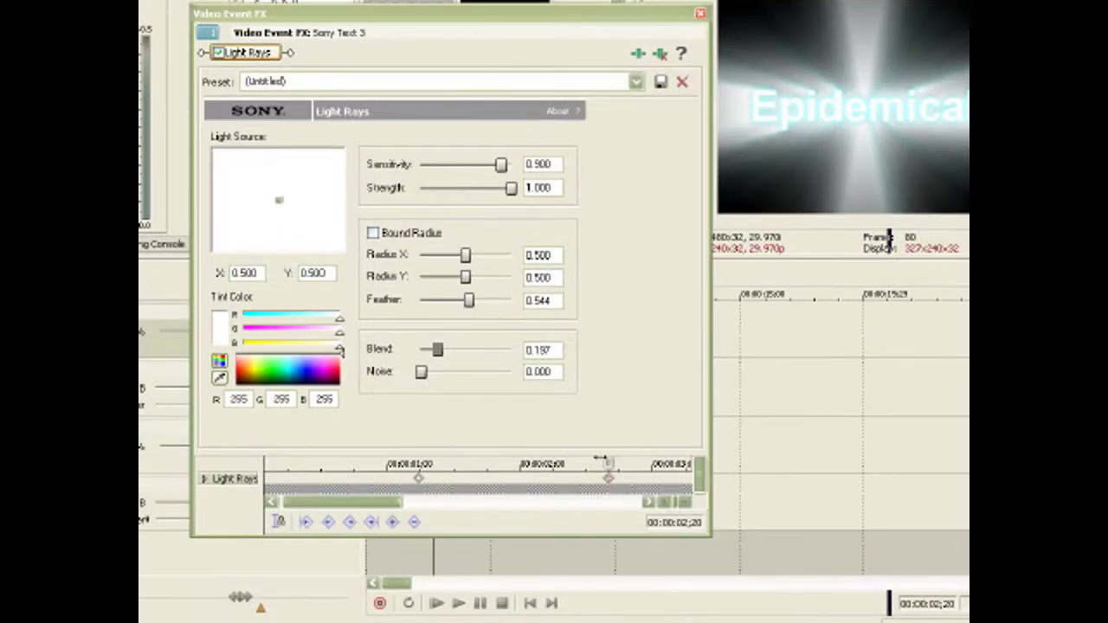
{"action": "left_click_drag", "start_coordinate": [600, 461], "coordinate": [643, 463]}
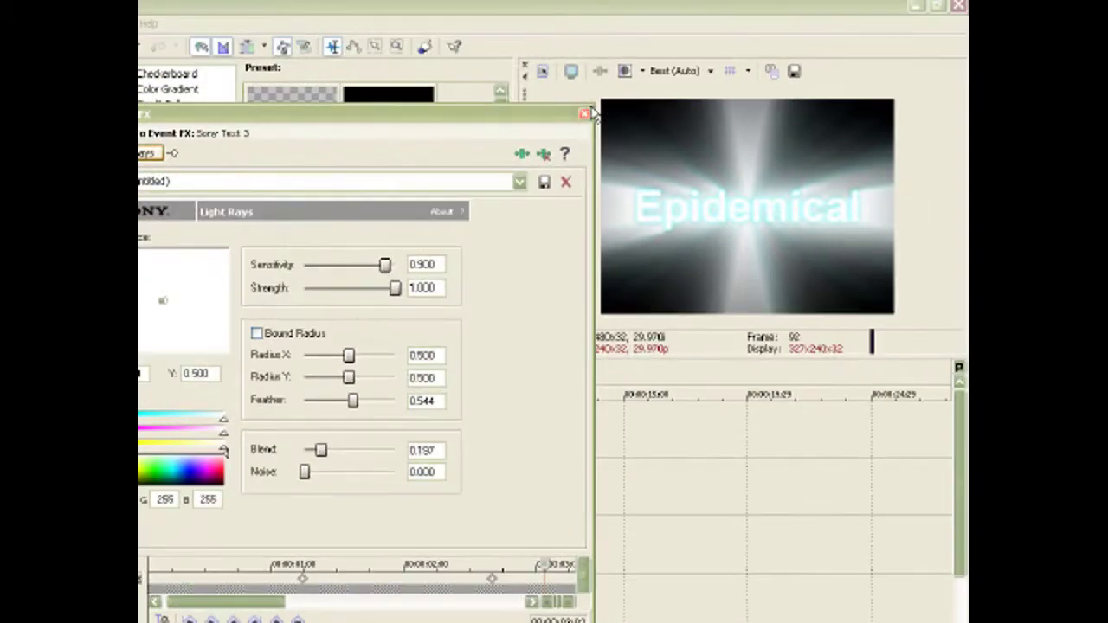
Step: Close the Light Rays settings and preview the Epidemical title from the start
{"action": "left_click", "coordinate": [688, 3]}
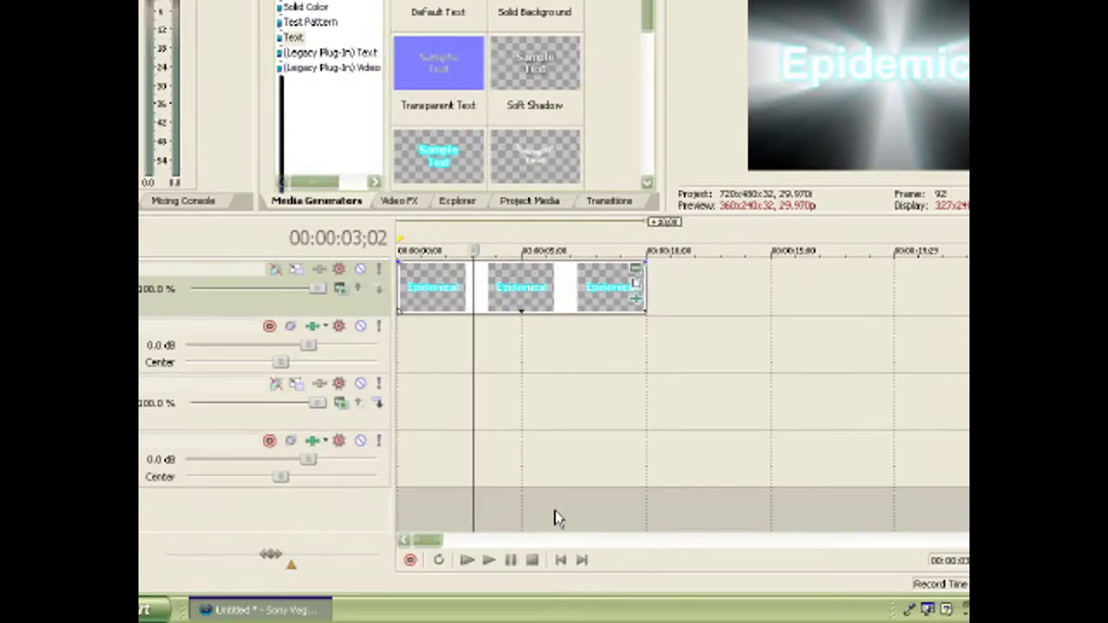
{"action": "left_click", "coordinate": [559, 563]}
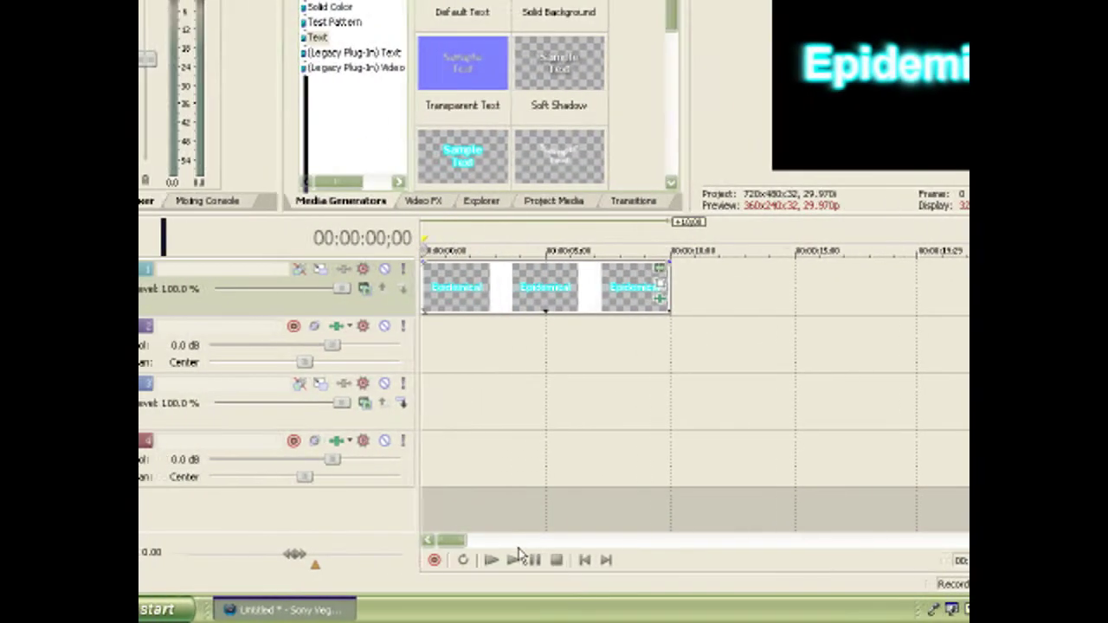
{"action": "left_click", "coordinate": [542, 560]}
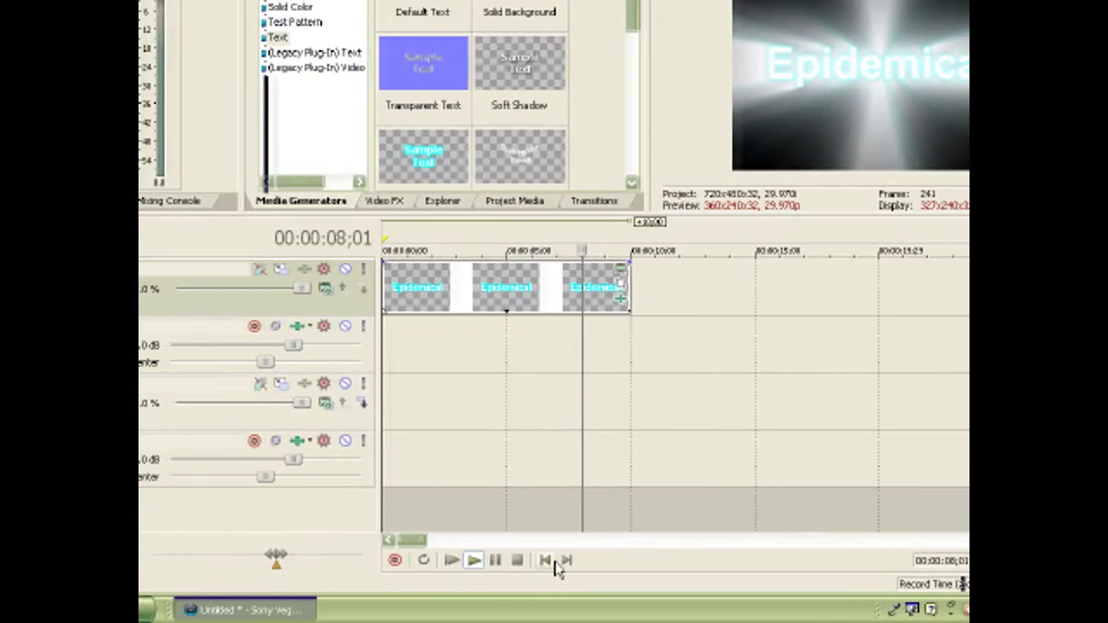
{"action": "left_click", "coordinate": [555, 561]}
{"action": "key", "text": "space"}
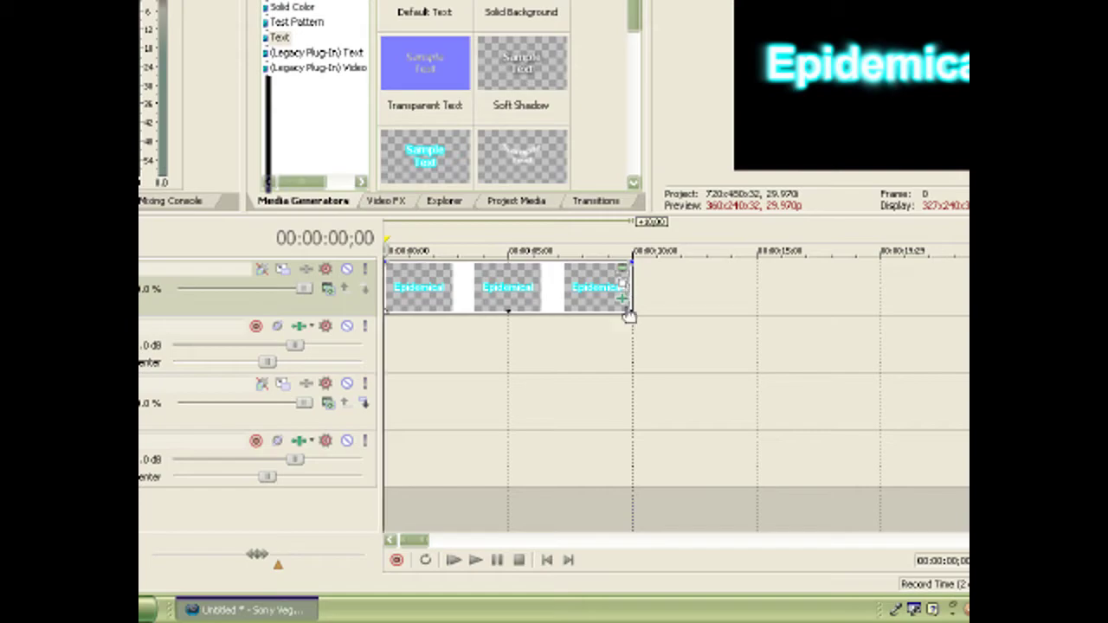
Step: Lower the title's Light Rays Strength to 0.723 in Event FX
{"action": "left_click", "coordinate": [622, 299]}
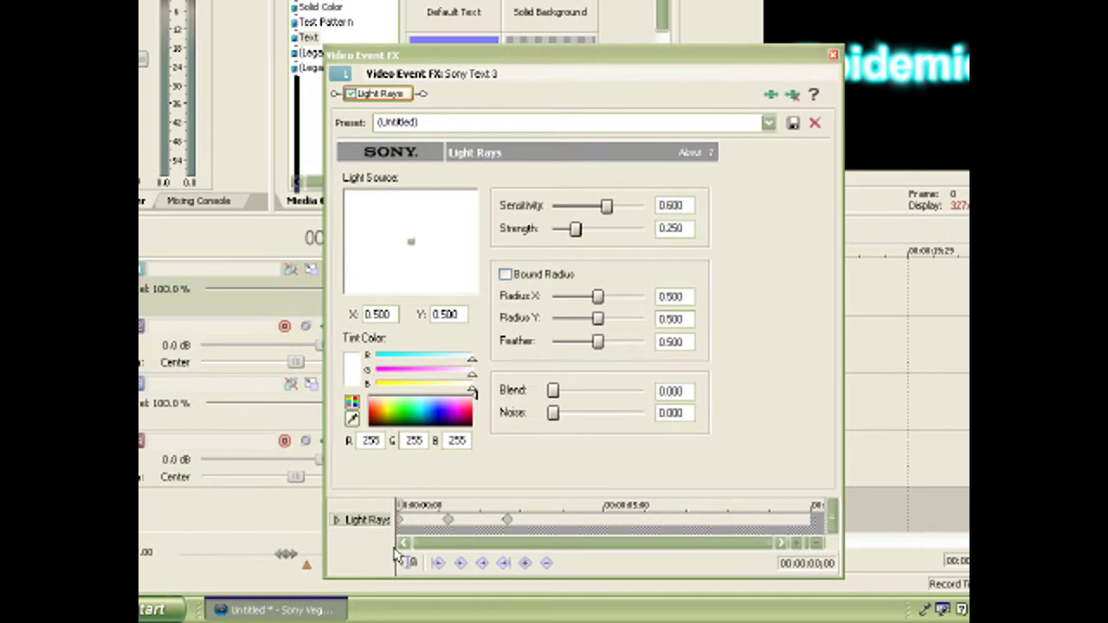
{"action": "key", "text": "space"}
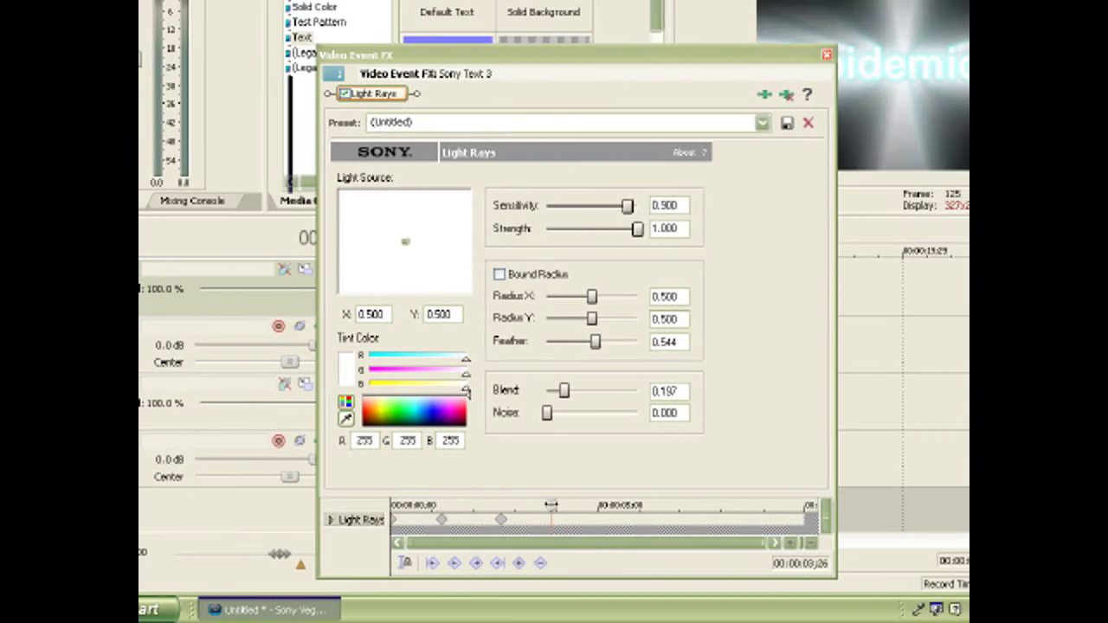
{"action": "left_click_drag", "start_coordinate": [643, 232], "coordinate": [596, 232]}
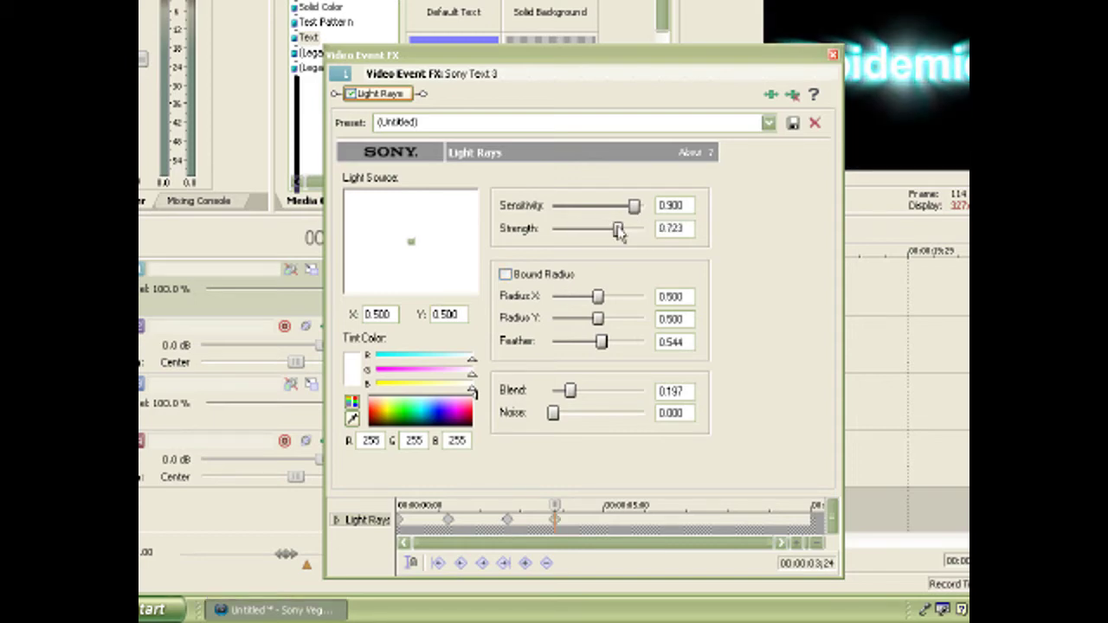
Step: Play to about 7 seconds and shift the Light Rays keyframes later in time
{"action": "key", "text": "space"}
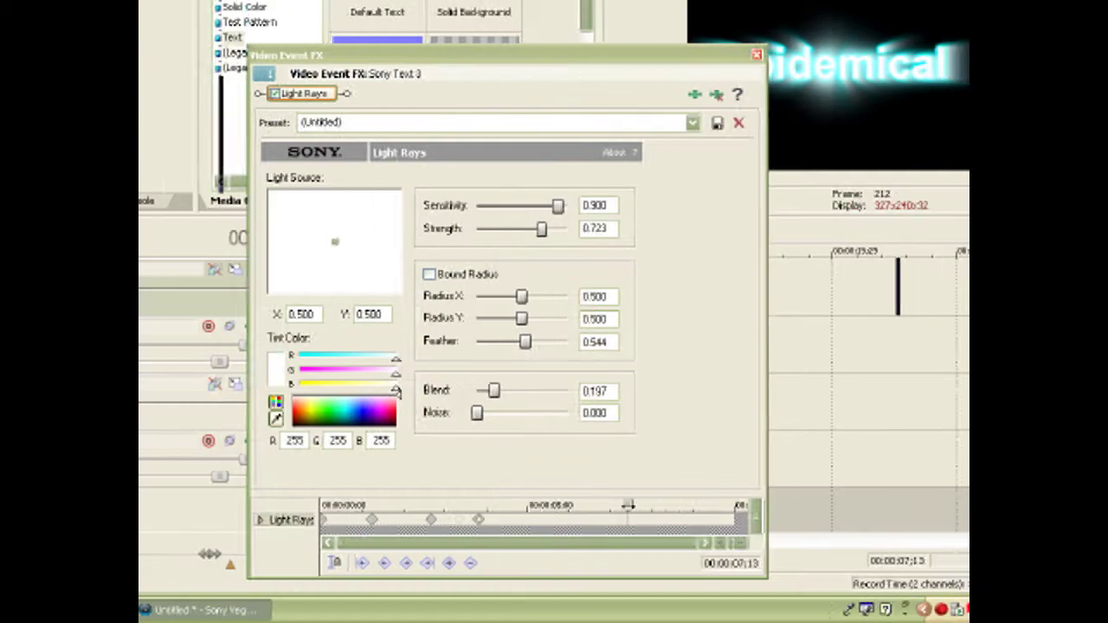
{"action": "left_click_drag", "start_coordinate": [492, 520], "coordinate": [565, 519]}
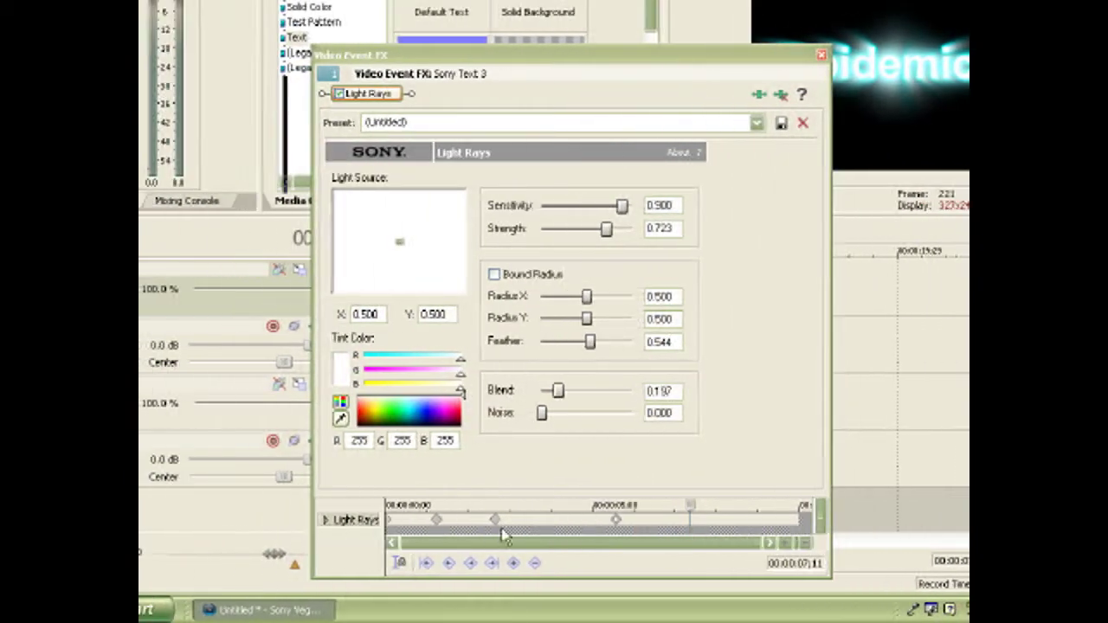
{"action": "left_click_drag", "start_coordinate": [444, 520], "coordinate": [458, 520]}
{"action": "left_click_drag", "start_coordinate": [558, 520], "coordinate": [570, 519]}
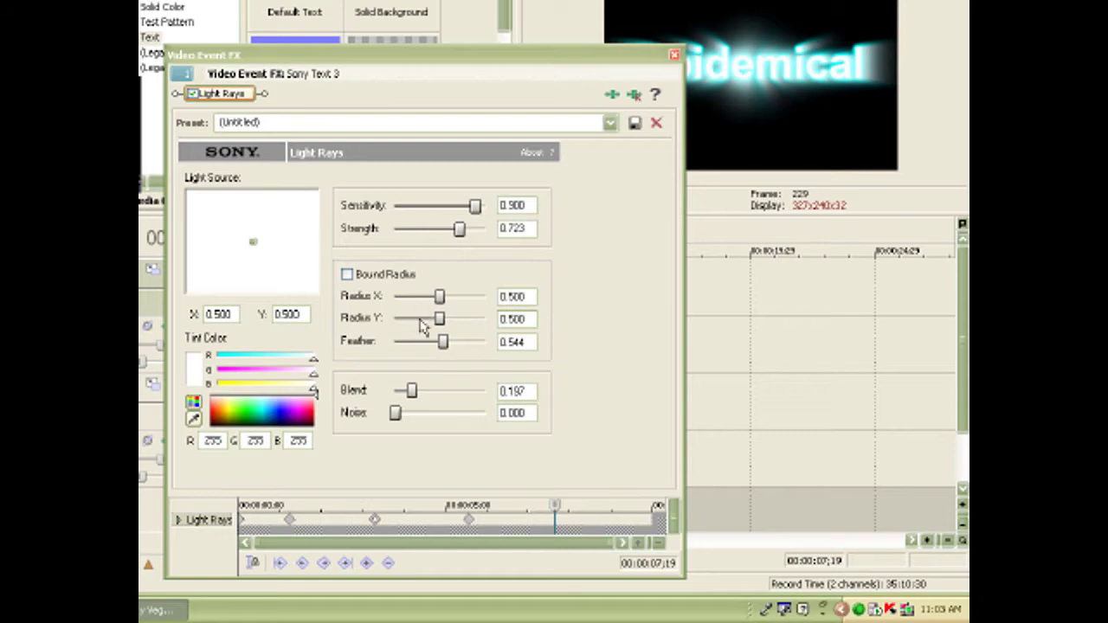
Step: Tint the light rays cyan (43, 255, 222) and close the effect settings
{"action": "mouse_move", "coordinate": [285, 407]}
{"action": "left_mouse_down"}
{"action": "mouse_move", "coordinate": [257, 412]}
{"action": "mouse_move", "coordinate": [280, 416]}
{"action": "left_mouse_up"}
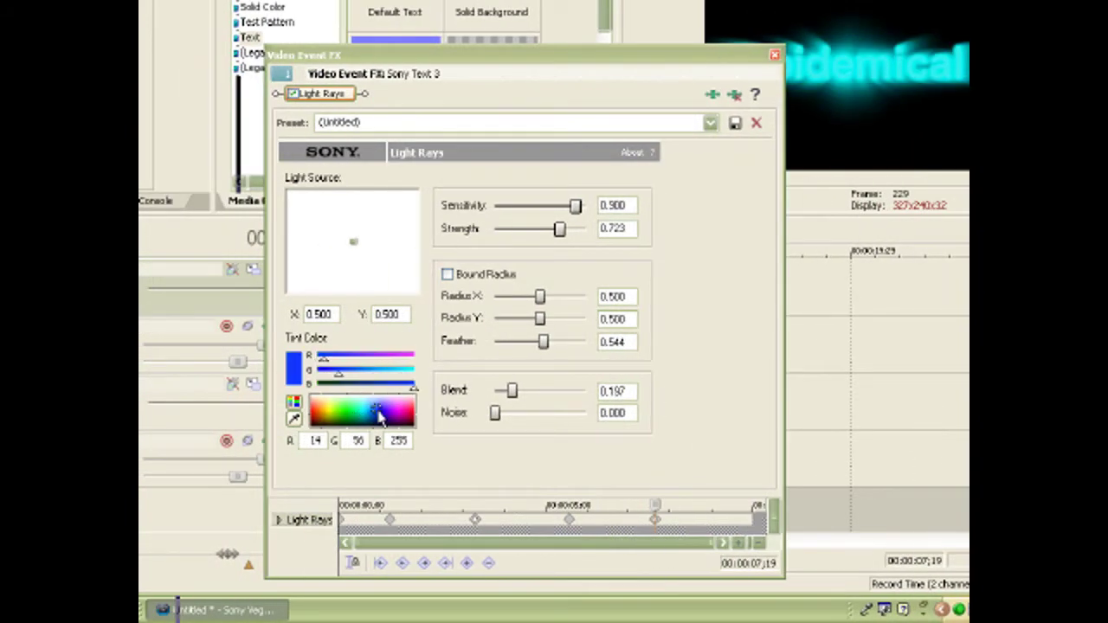
{"action": "left_click_drag", "start_coordinate": [380, 416], "coordinate": [359, 408]}
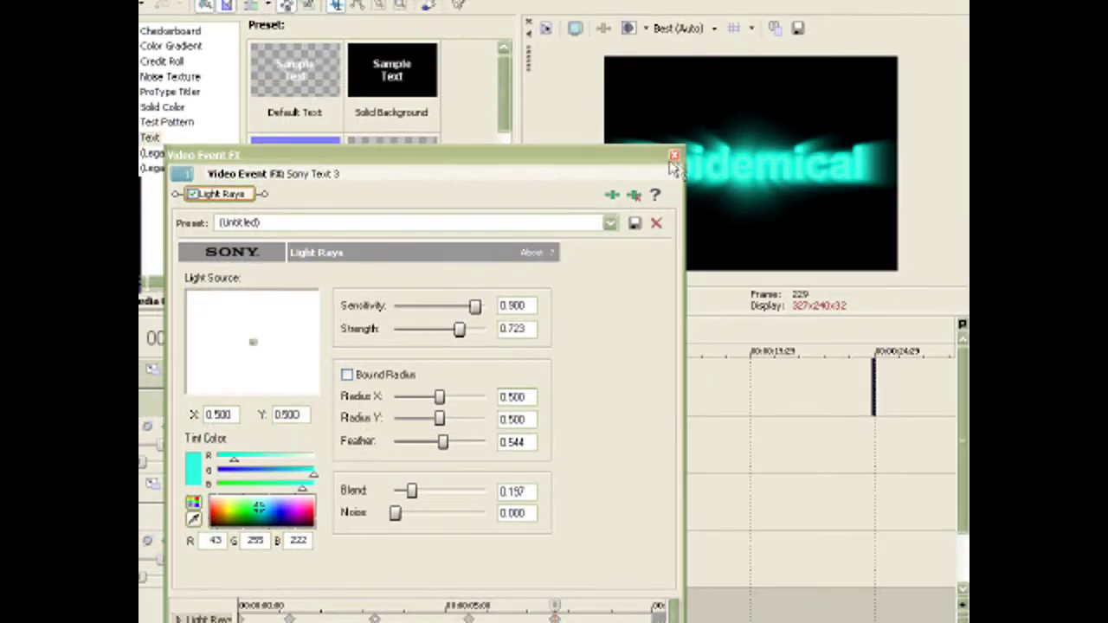
{"action": "left_click", "coordinate": [673, 158]}
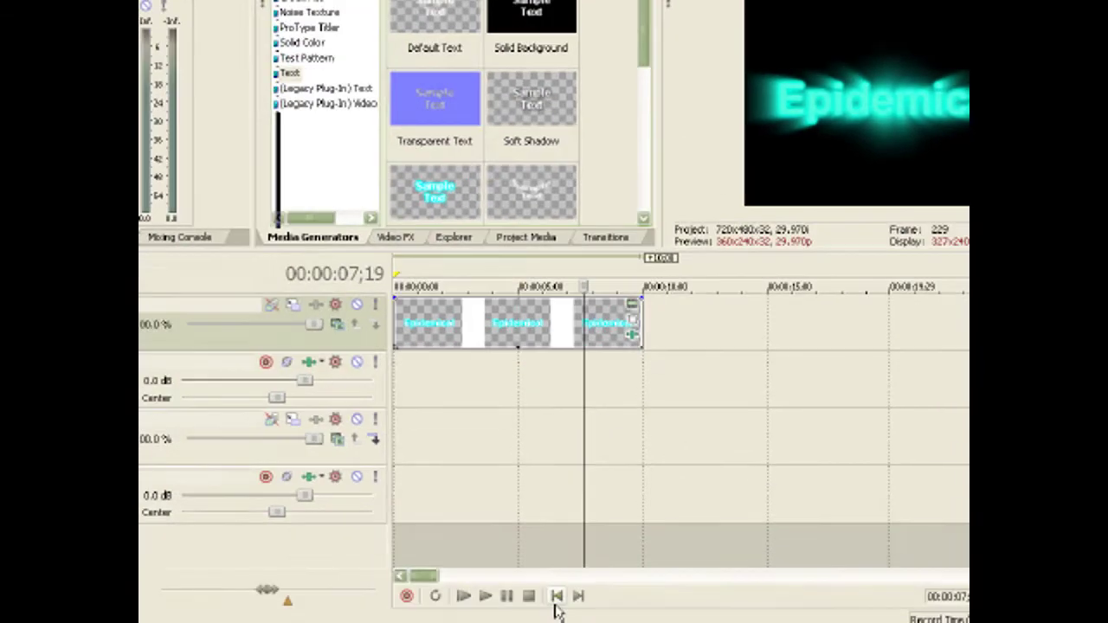
Step: Play the Epidemical title from the start of the timeline
{"action": "left_click", "coordinate": [585, 622]}
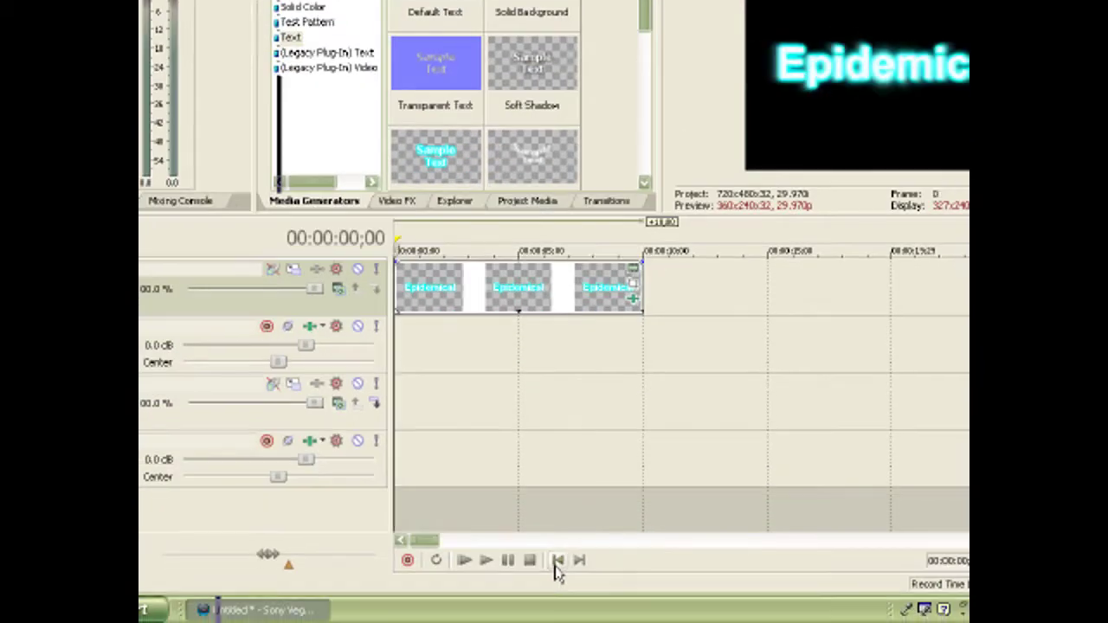
{"action": "left_click", "coordinate": [537, 561]}
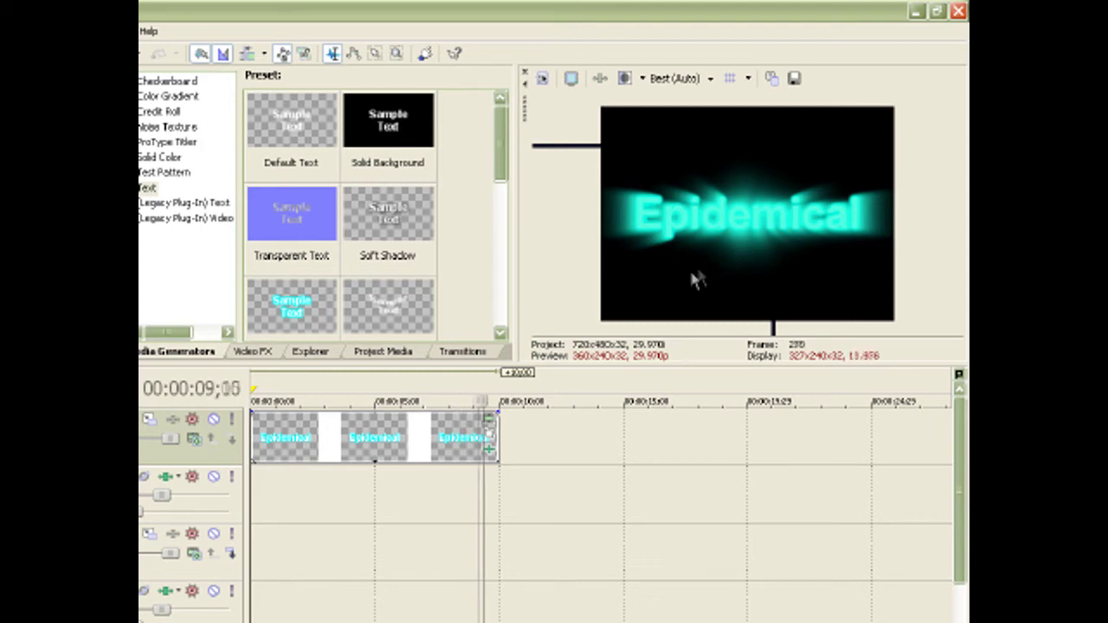
Step: Delete all the Epidemical title events and browse to the media folder in Explorer
{"action": "key", "text": "ctrl+a"}
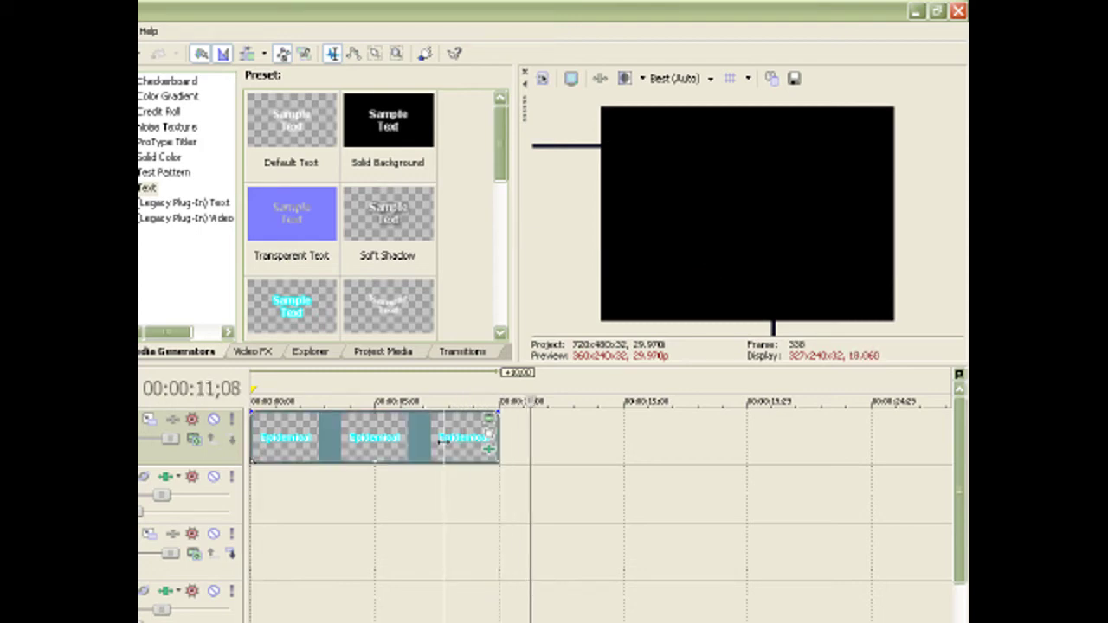
{"action": "key", "text": "Delete"}
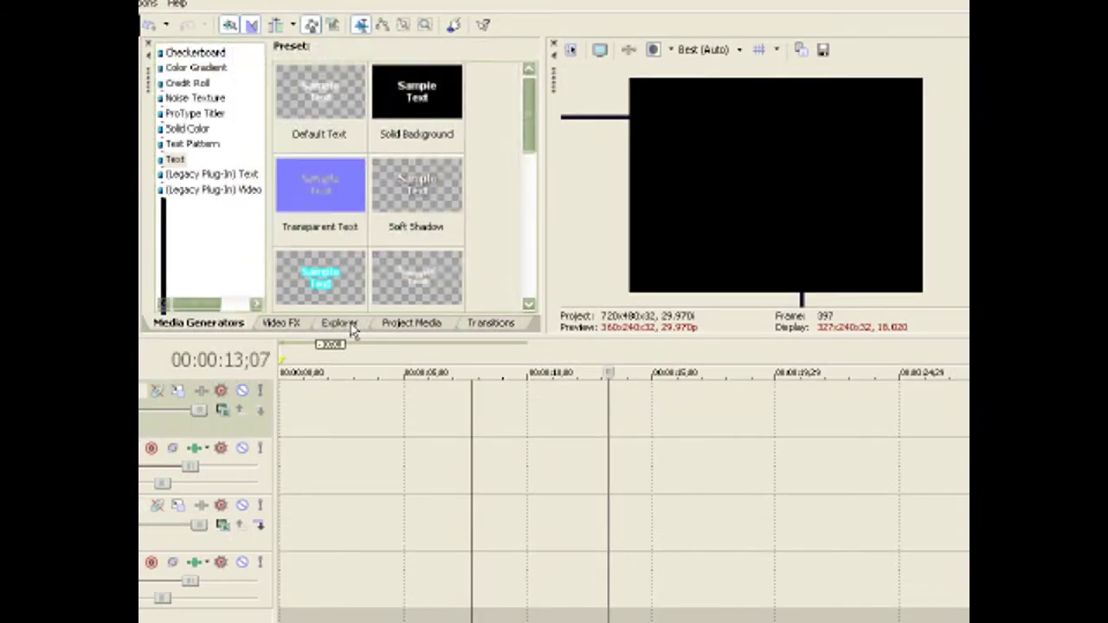
{"action": "left_click", "coordinate": [310, 351]}
{"action": "left_click", "coordinate": [362, 277]}
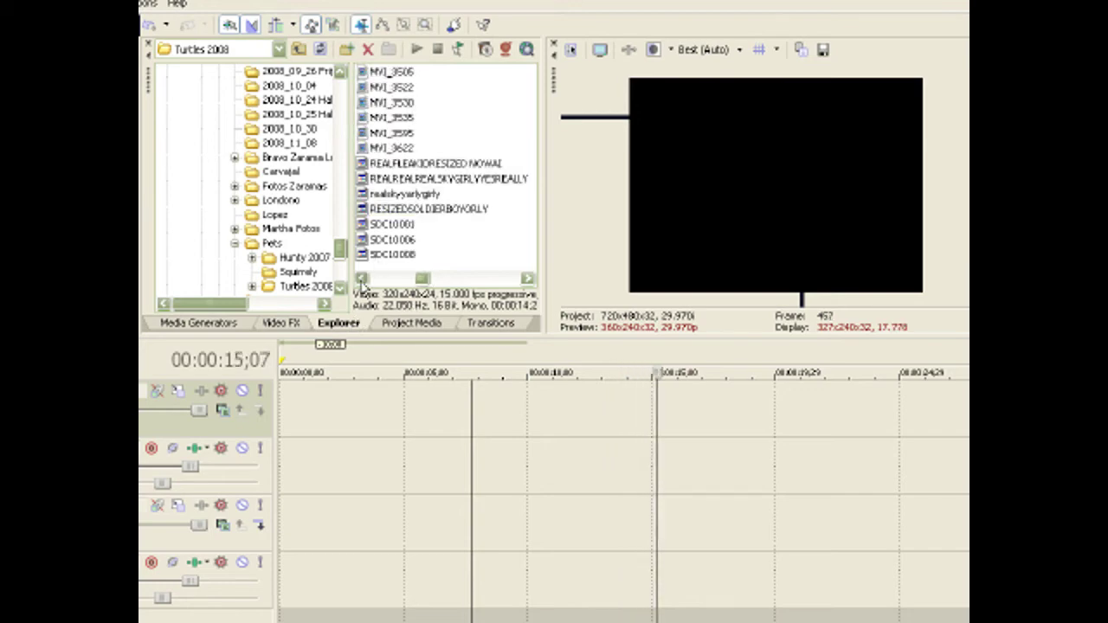
{"action": "left_click", "coordinate": [362, 278]}
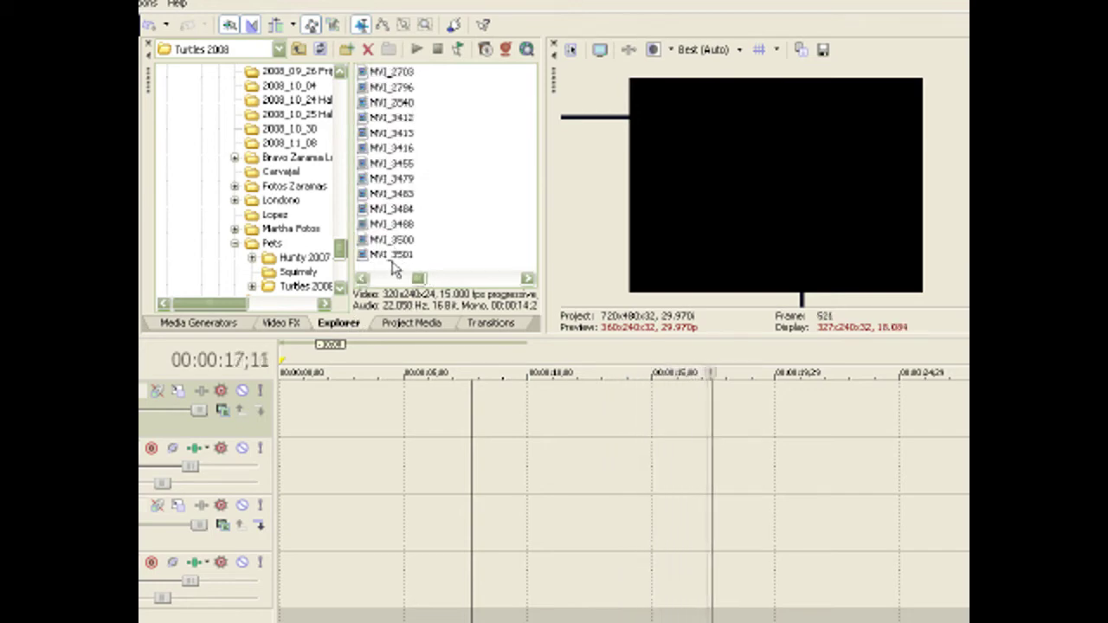
Step: Place MVI_3501 on the timeline as video and audio, preview it, then return to start
{"action": "left_click_drag", "start_coordinate": [393, 257], "coordinate": [319, 469]}
{"action": "left_click_drag", "start_coordinate": [362, 425], "coordinate": [362, 424]}
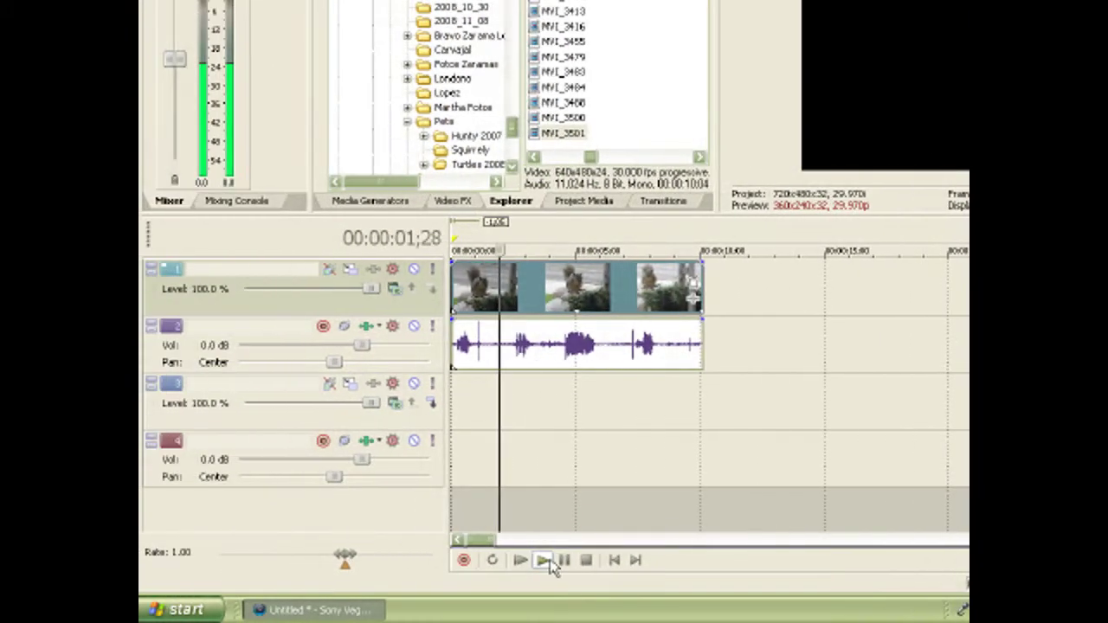
{"action": "left_click", "coordinate": [543, 561]}
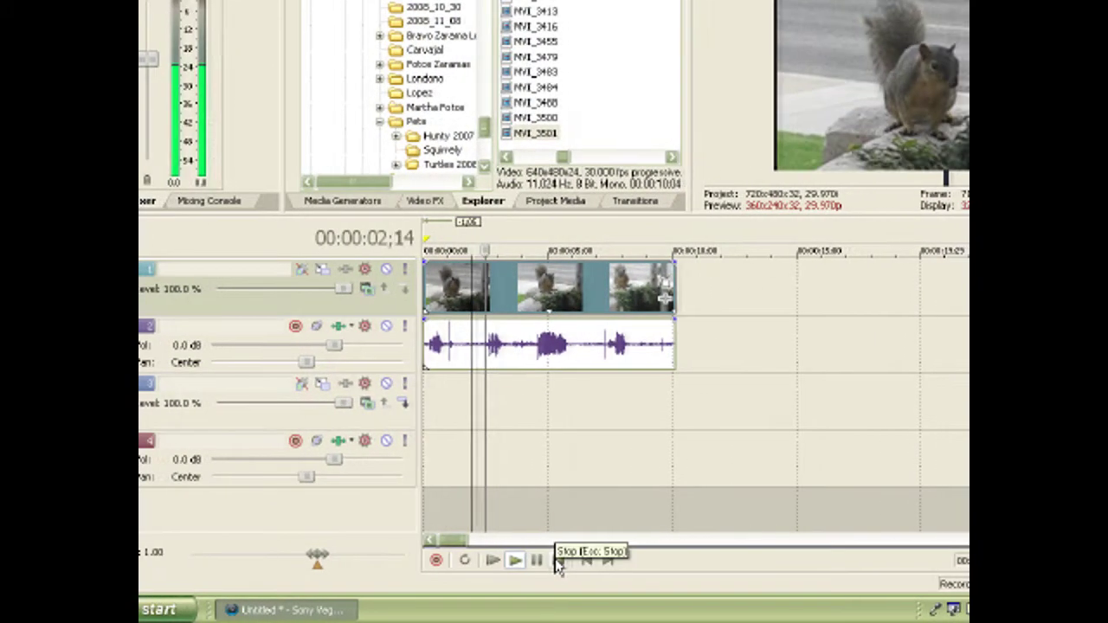
{"action": "left_click", "coordinate": [585, 560]}
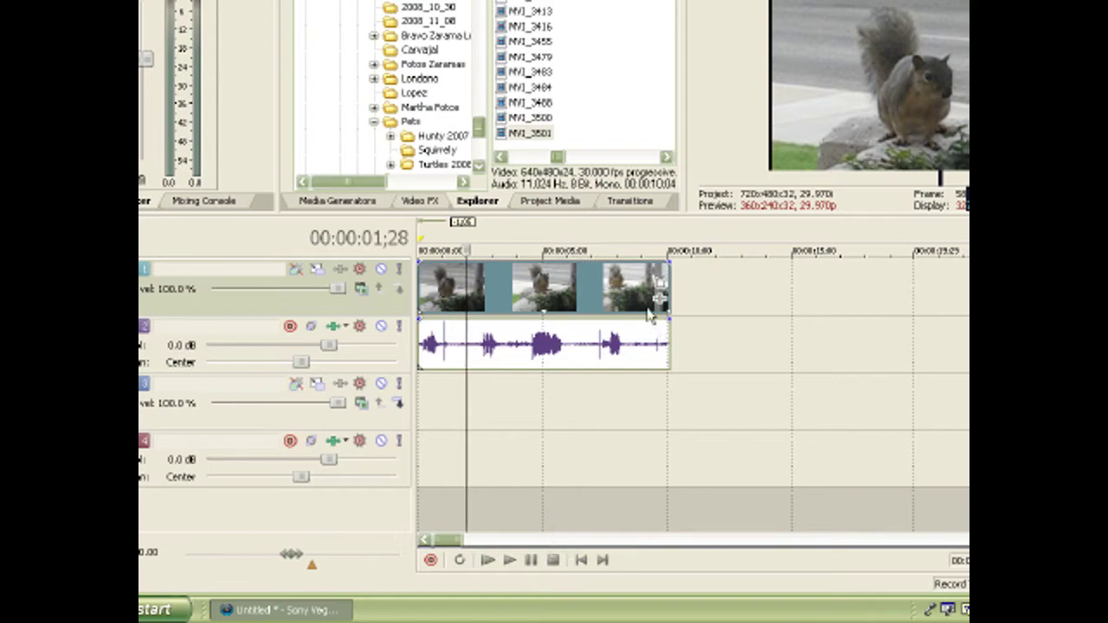
{"action": "key", "text": "ctrl+Home"}
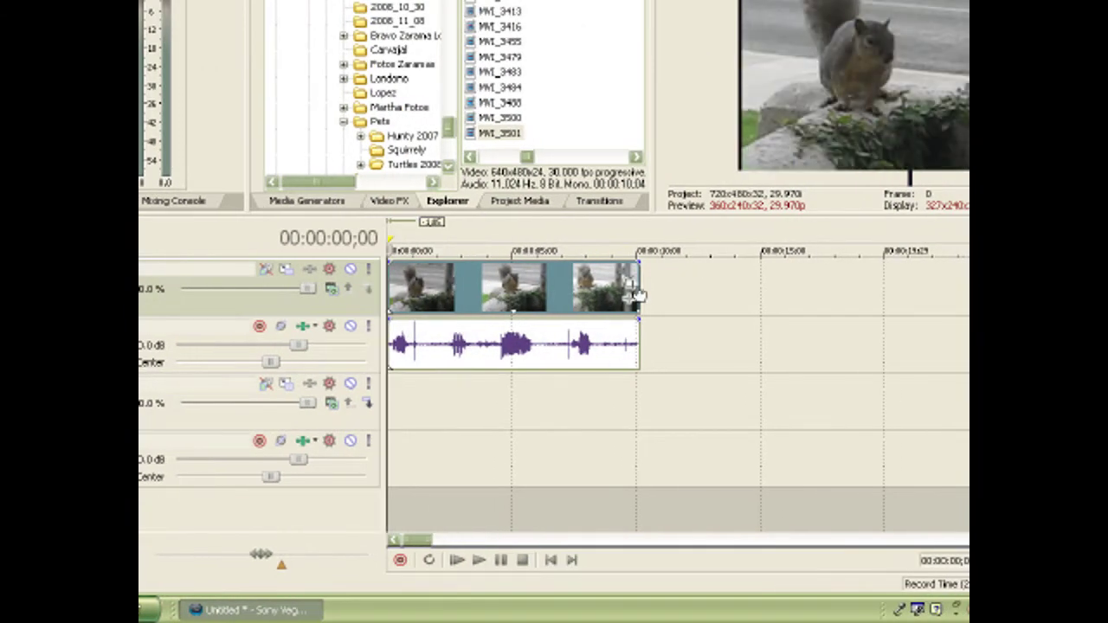
{"action": "left_click", "coordinate": [638, 296]}
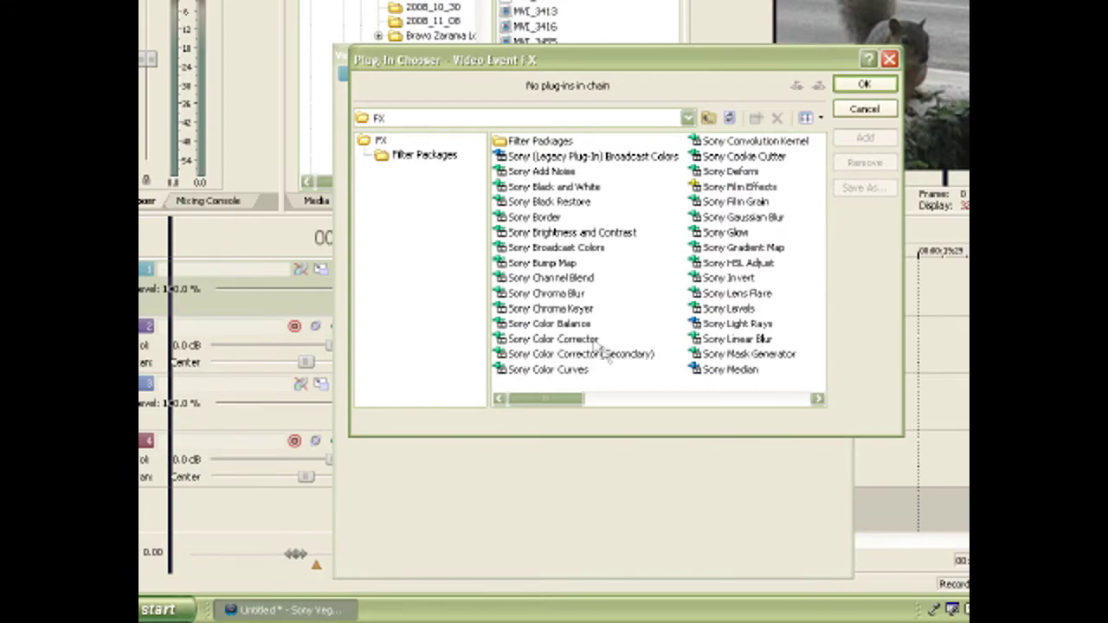
Step: Add Sony Color Balance to MVI_3501, float its settings, and move the FX cursor to 00:00:01;15
{"action": "left_click", "coordinate": [578, 339]}
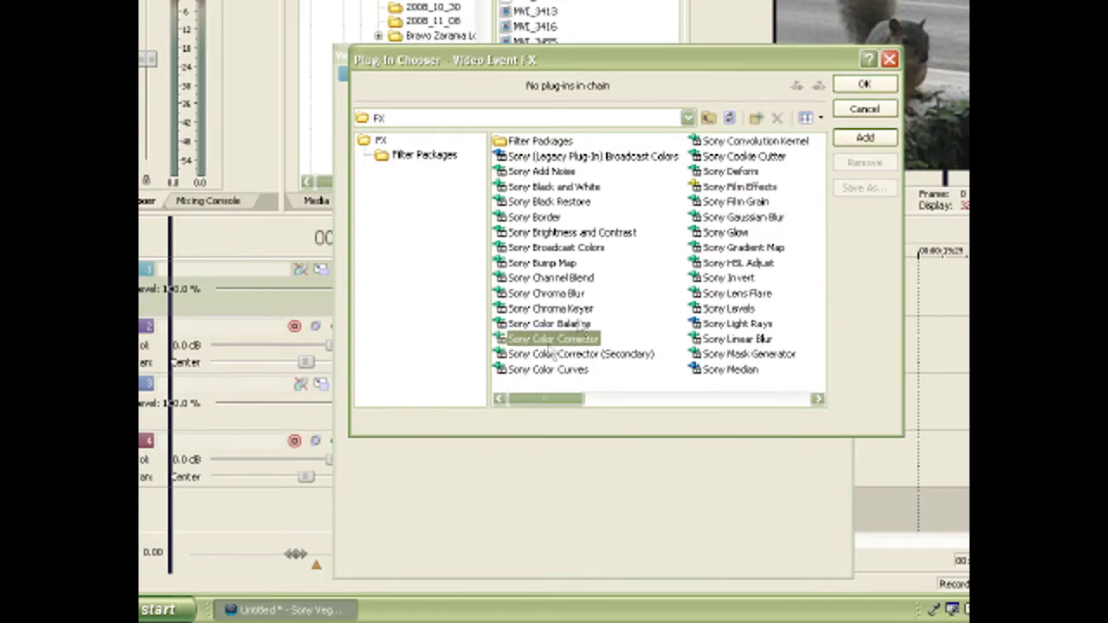
{"action": "left_click", "coordinate": [584, 325]}
{"action": "left_click", "coordinate": [865, 137]}
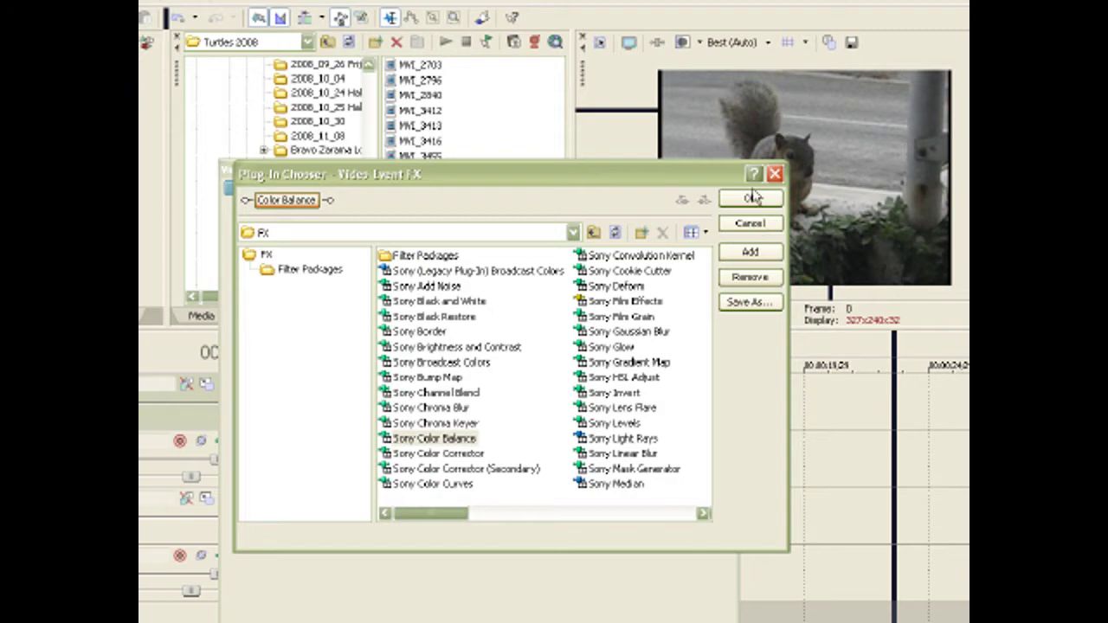
{"action": "left_click", "coordinate": [751, 198]}
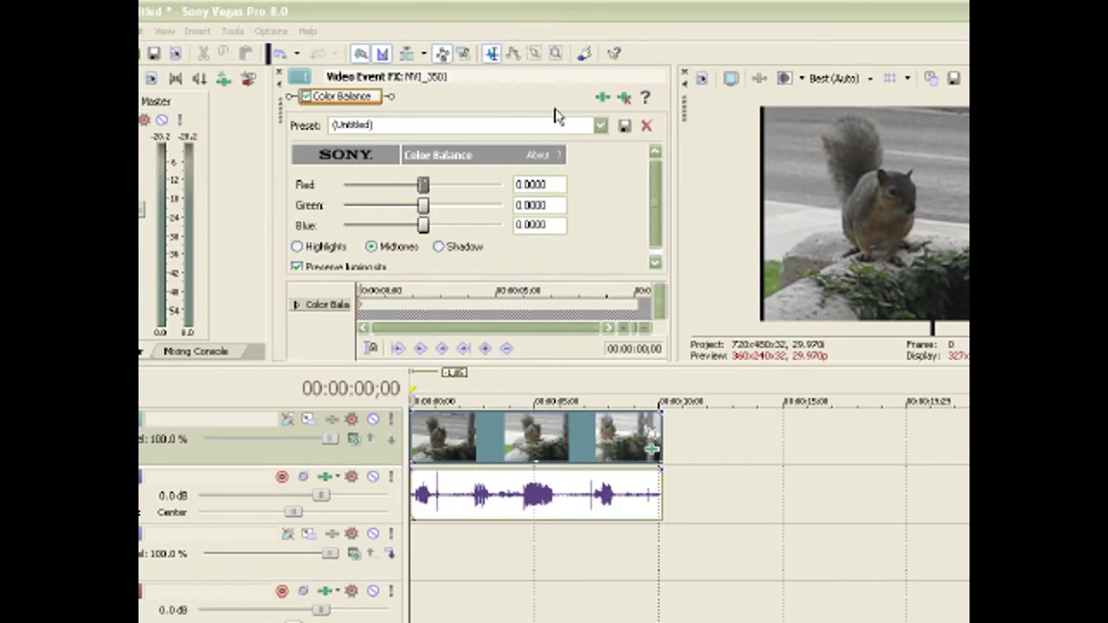
{"action": "left_click_drag", "start_coordinate": [558, 117], "coordinate": [559, 132]}
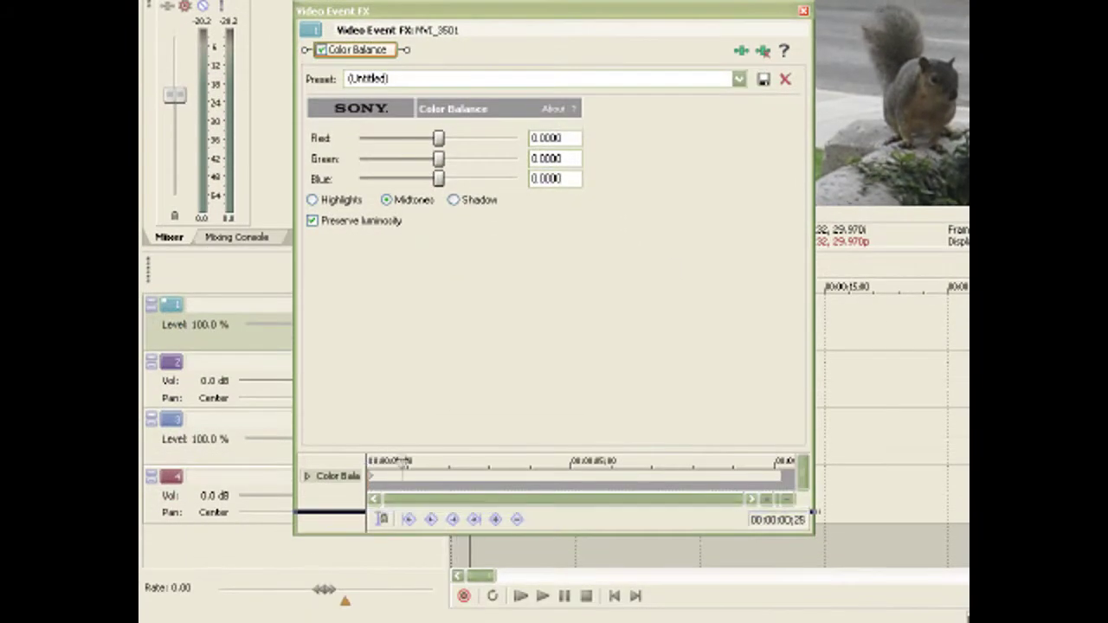
{"action": "left_click_drag", "start_coordinate": [337, 576], "coordinate": [393, 576]}
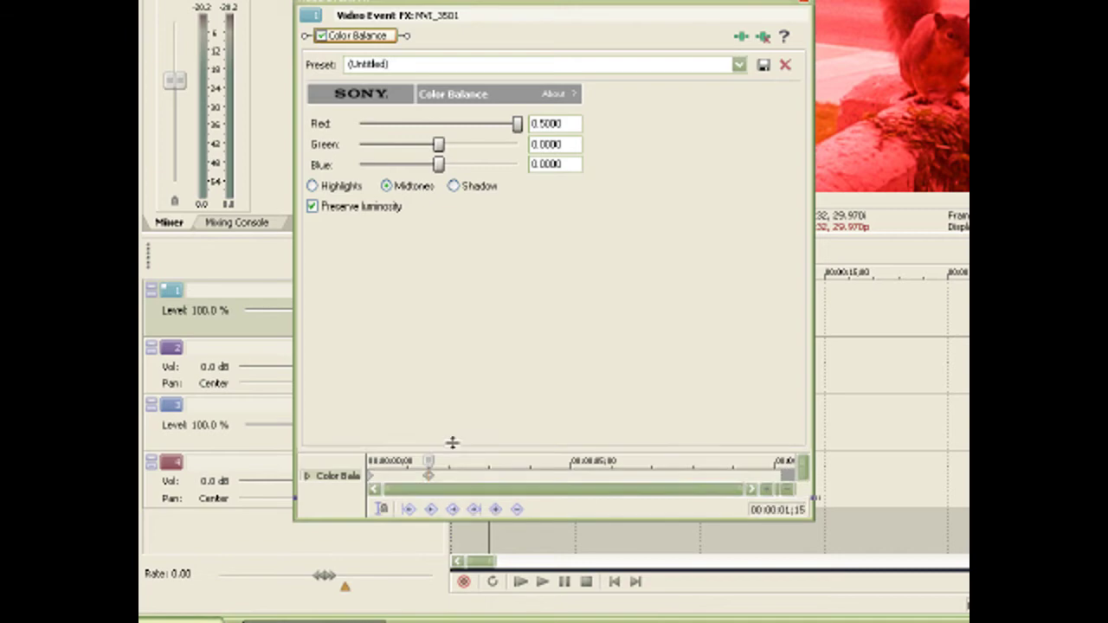
Step: Add Color Balance keyframes: raise Green for orange, Blue 0.5 for purple, then Red -0.324 for blue
{"action": "left_click_drag", "start_coordinate": [452, 443], "coordinate": [464, 535]}
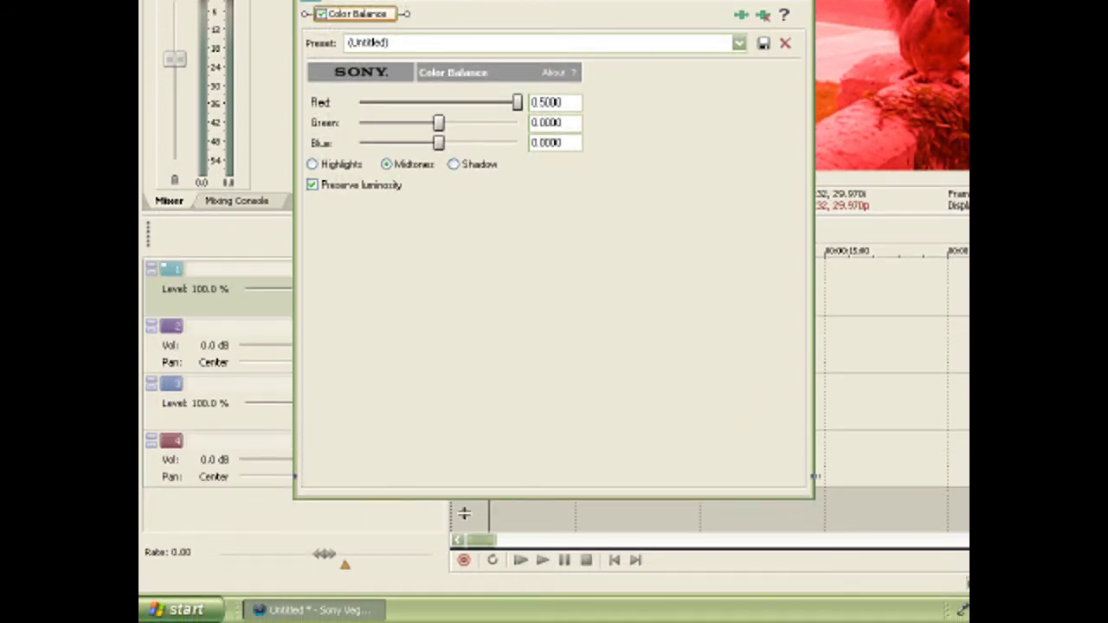
{"action": "mouse_move", "coordinate": [464, 514]}
{"action": "left_mouse_down"}
{"action": "mouse_move", "coordinate": [480, 473]}
{"action": "mouse_move", "coordinate": [479, 514]}
{"action": "left_mouse_up"}
{"action": "left_click_drag", "start_coordinate": [487, 474], "coordinate": [455, 392]}
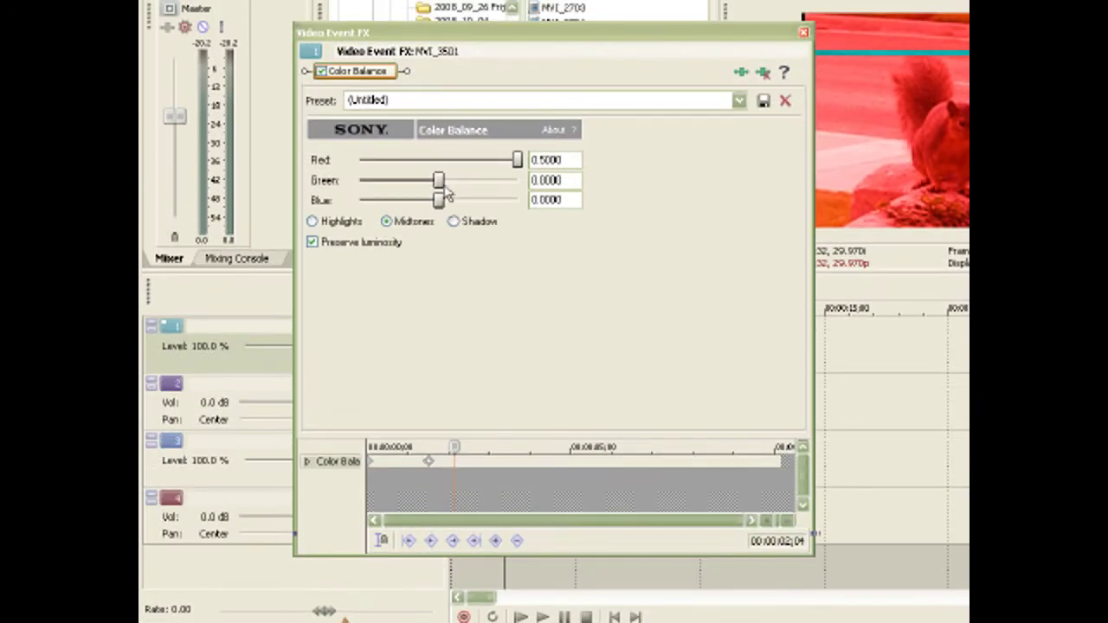
{"action": "left_click_drag", "start_coordinate": [439, 180], "coordinate": [479, 180]}
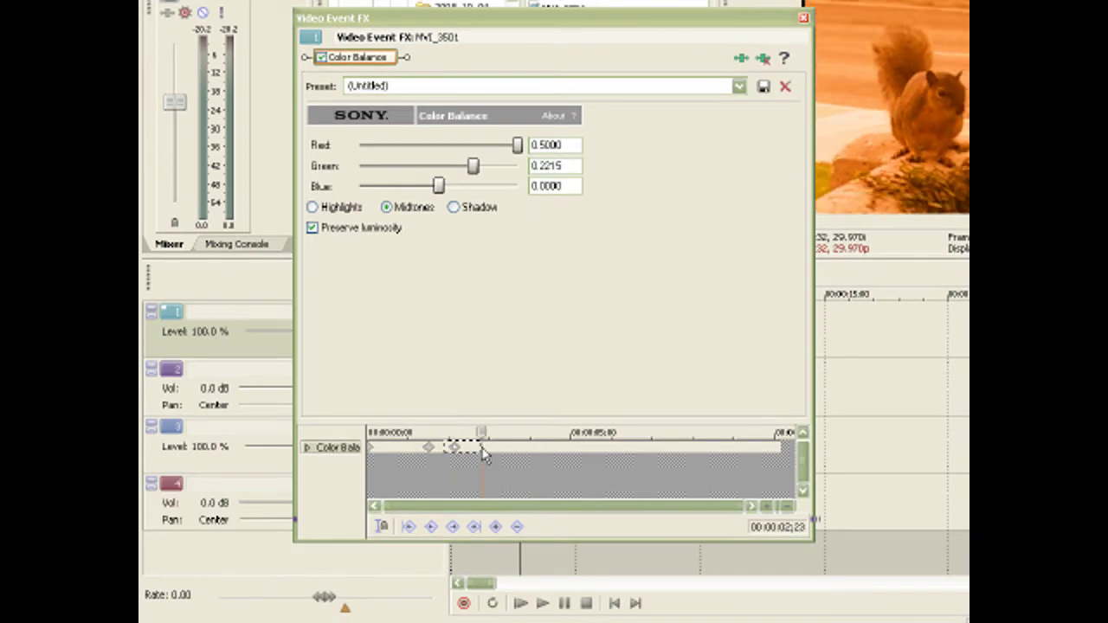
{"action": "left_click_drag", "start_coordinate": [461, 456], "coordinate": [513, 450]}
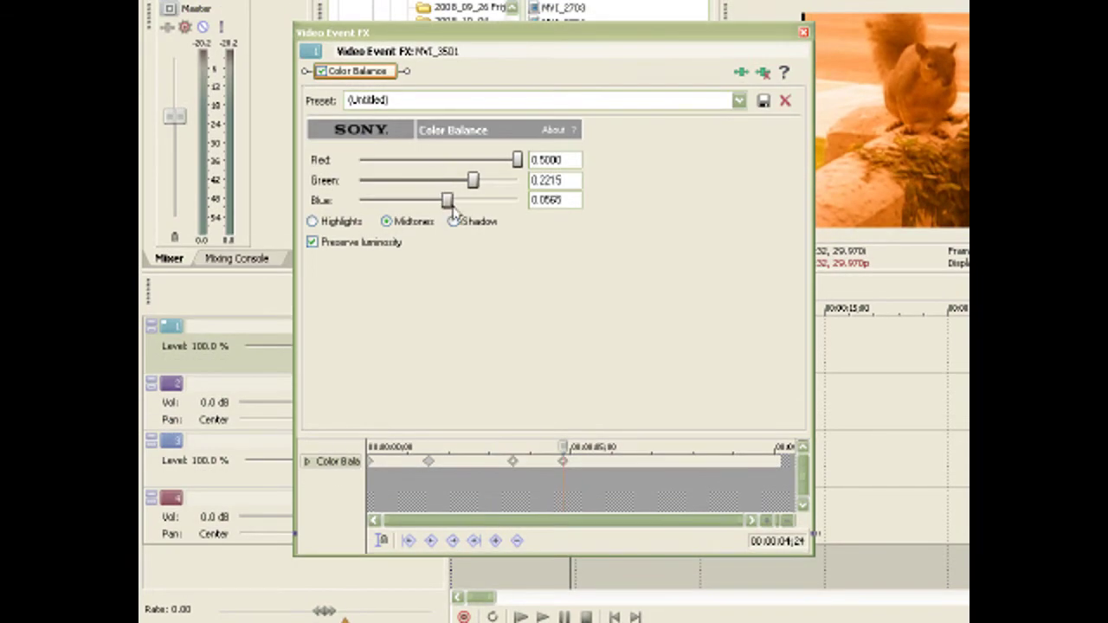
{"action": "left_click_drag", "start_coordinate": [447, 200], "coordinate": [603, 204]}
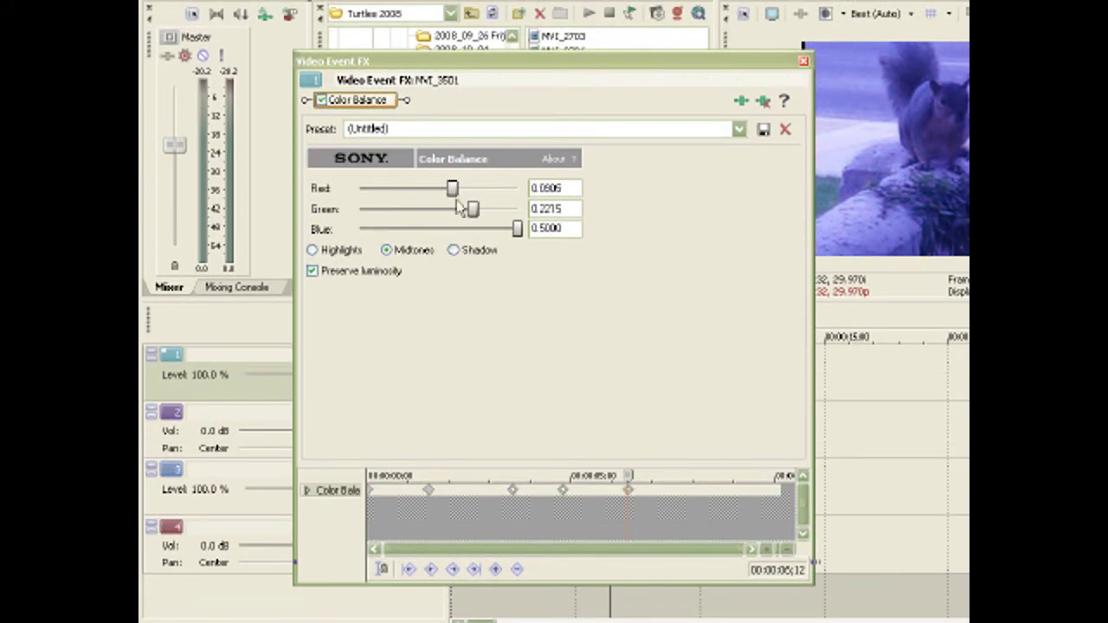
{"action": "left_click_drag", "start_coordinate": [452, 188], "coordinate": [386, 188]}
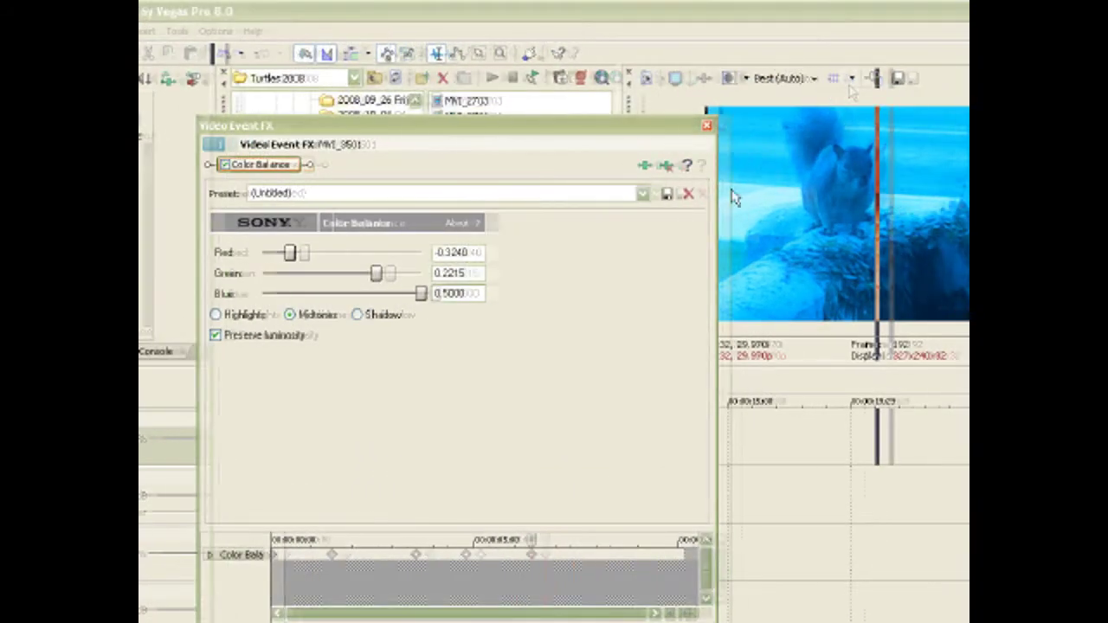
Step: Close the effect window and play the tinted squirrel clip from its start
{"action": "left_click", "coordinate": [603, 126]}
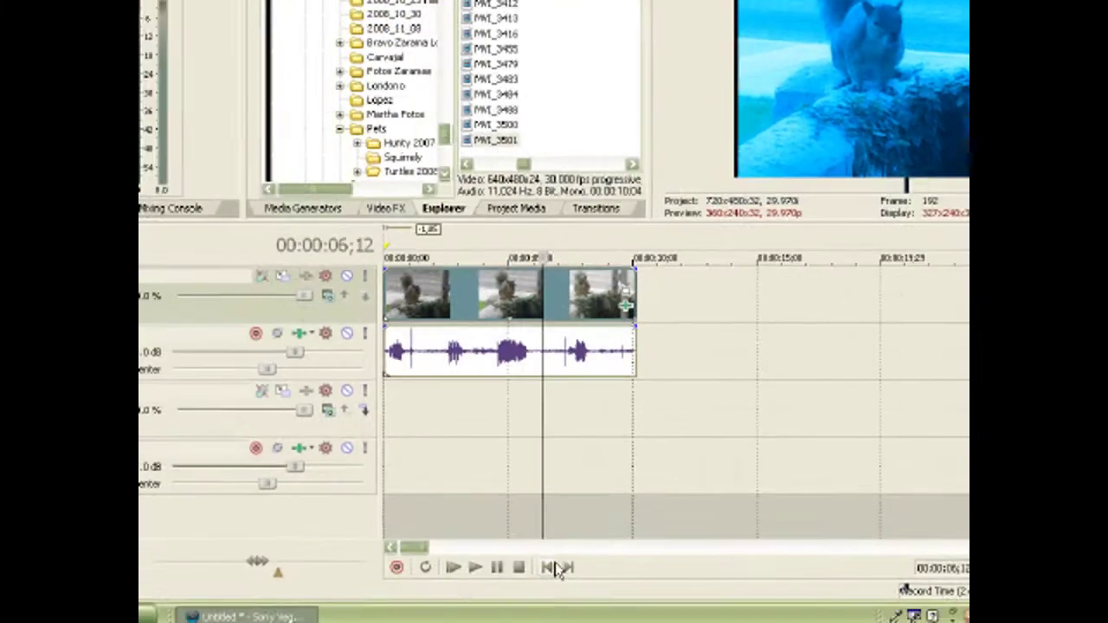
{"action": "left_click", "coordinate": [554, 562]}
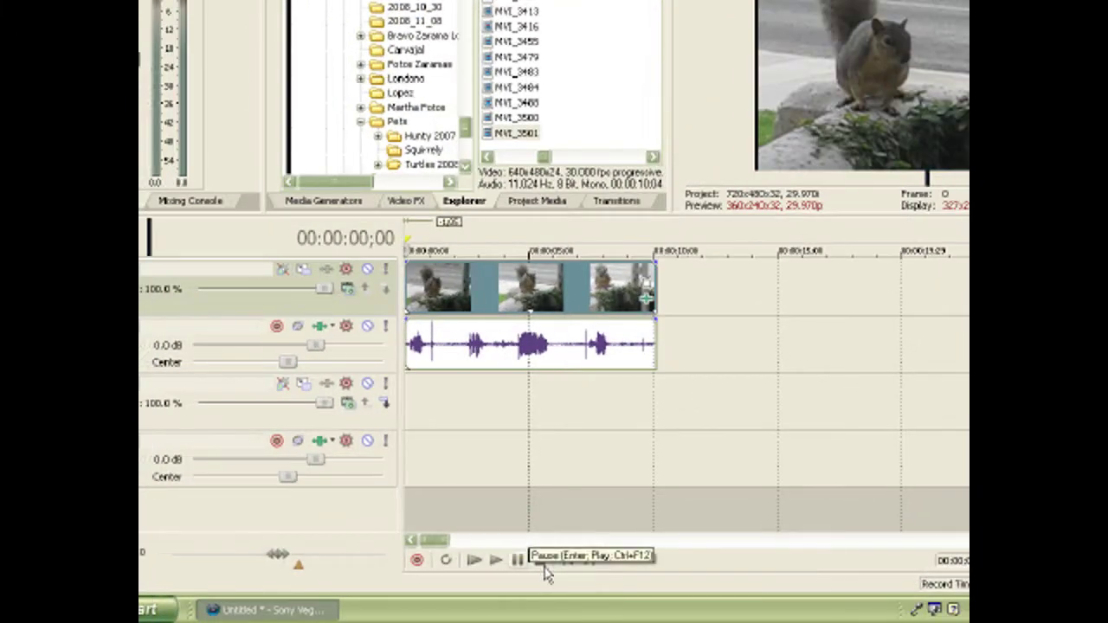
{"action": "left_click", "coordinate": [483, 562]}
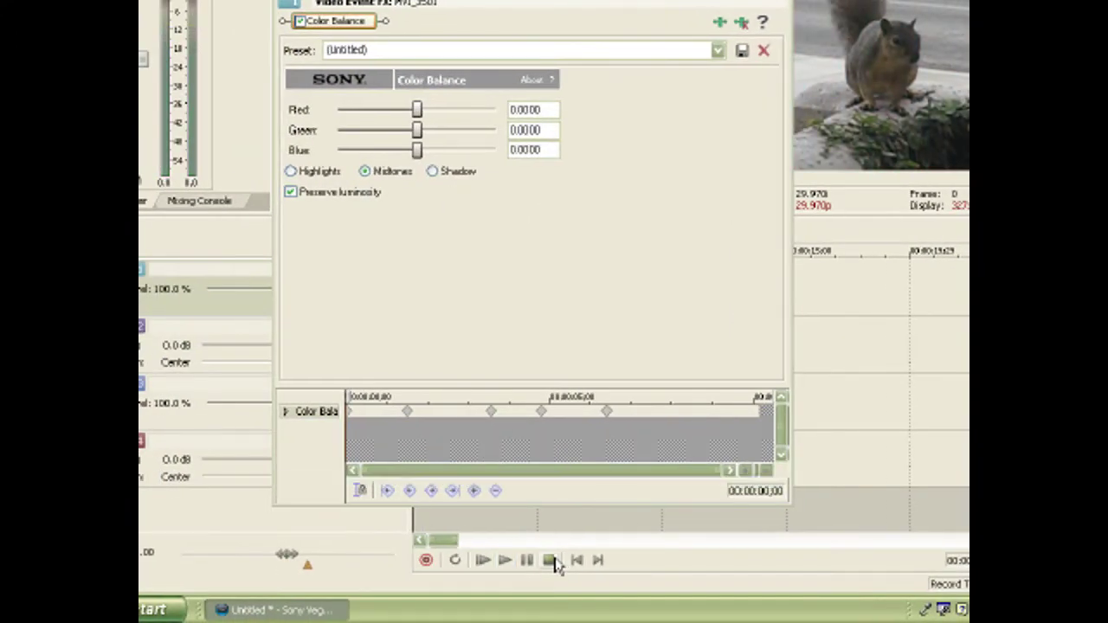
{"action": "right_click", "coordinate": [409, 414]}
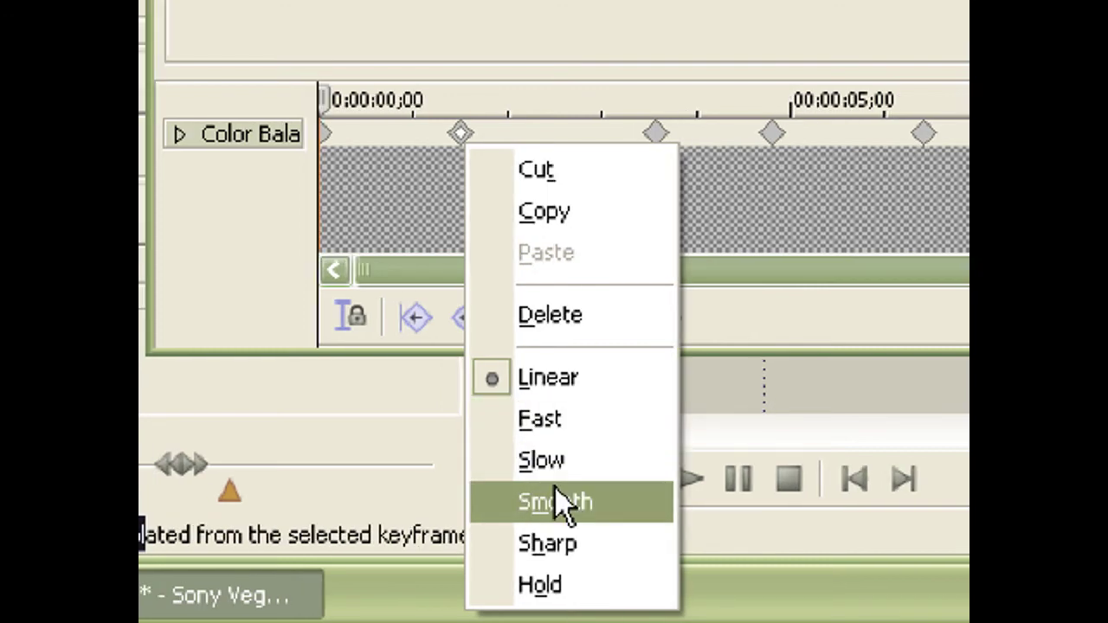
Step: Set the first tint keyframe's interpolation to Smooth
{"action": "left_click", "coordinate": [559, 502]}
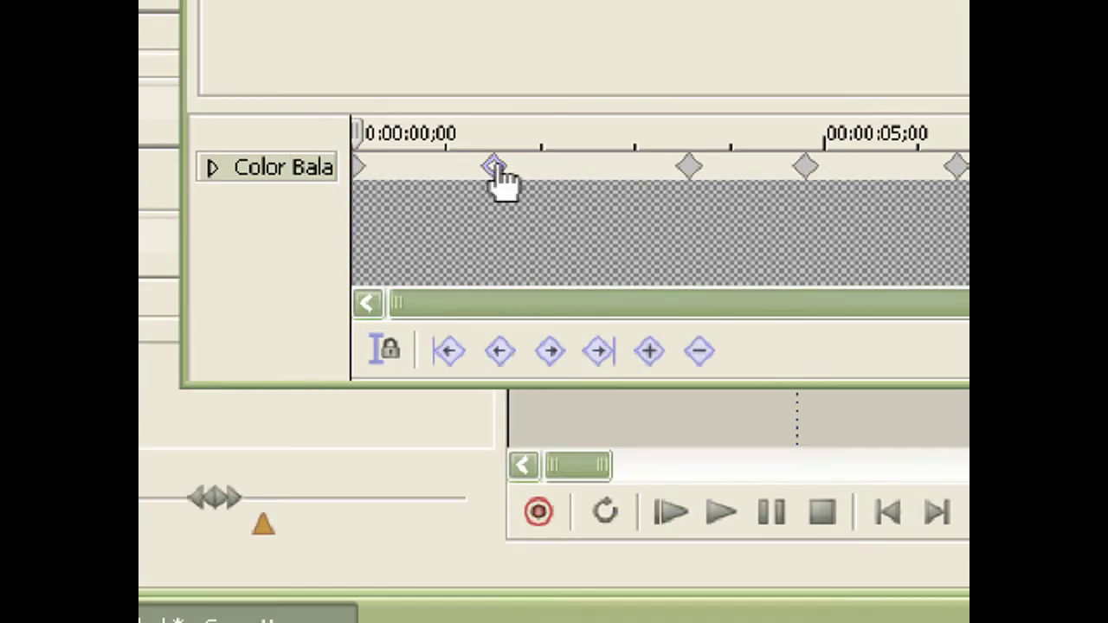
{"action": "left_click", "coordinate": [495, 173]}
{"action": "right_click", "coordinate": [495, 175]}
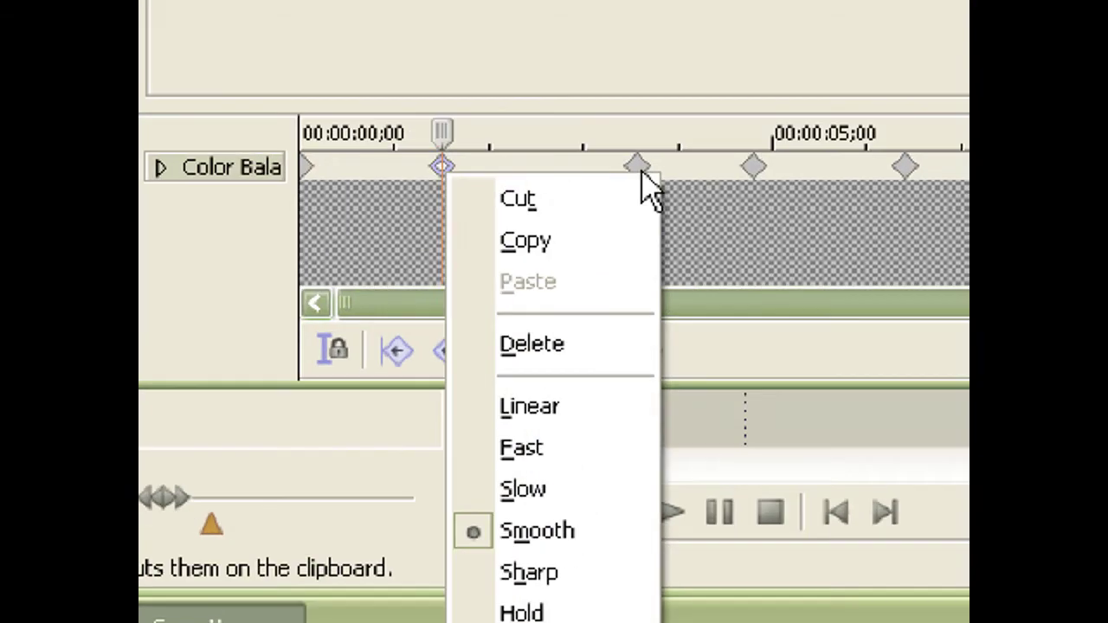
Step: Set the following keyframe's interpolation to Fast
{"action": "left_click", "coordinate": [672, 133]}
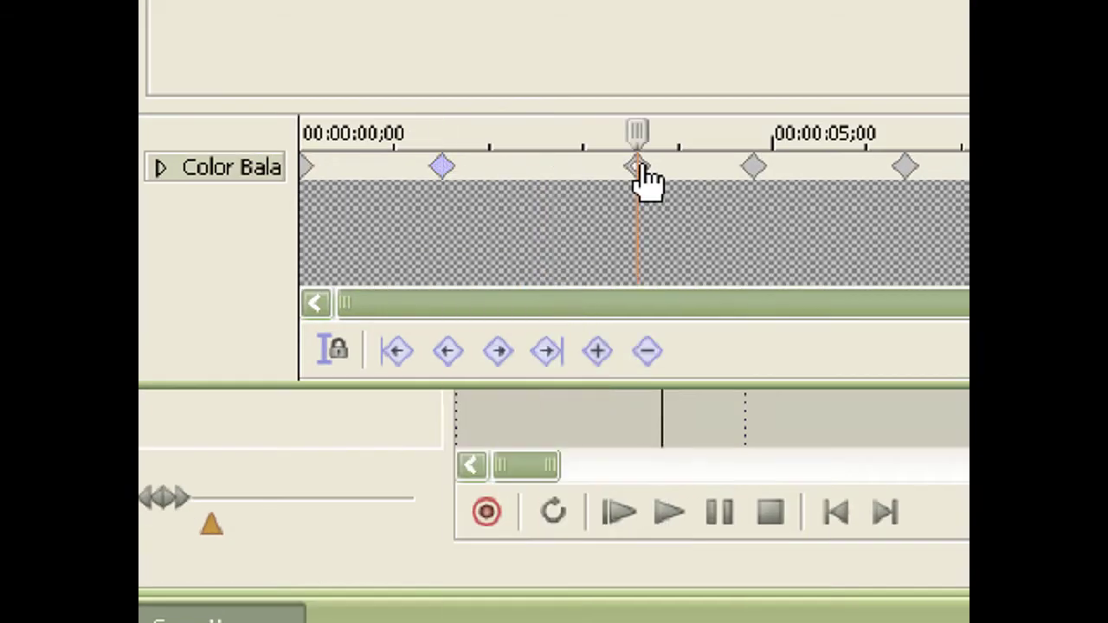
{"action": "right_click", "coordinate": [673, 135]}
{"action": "left_click", "coordinate": [715, 458]}
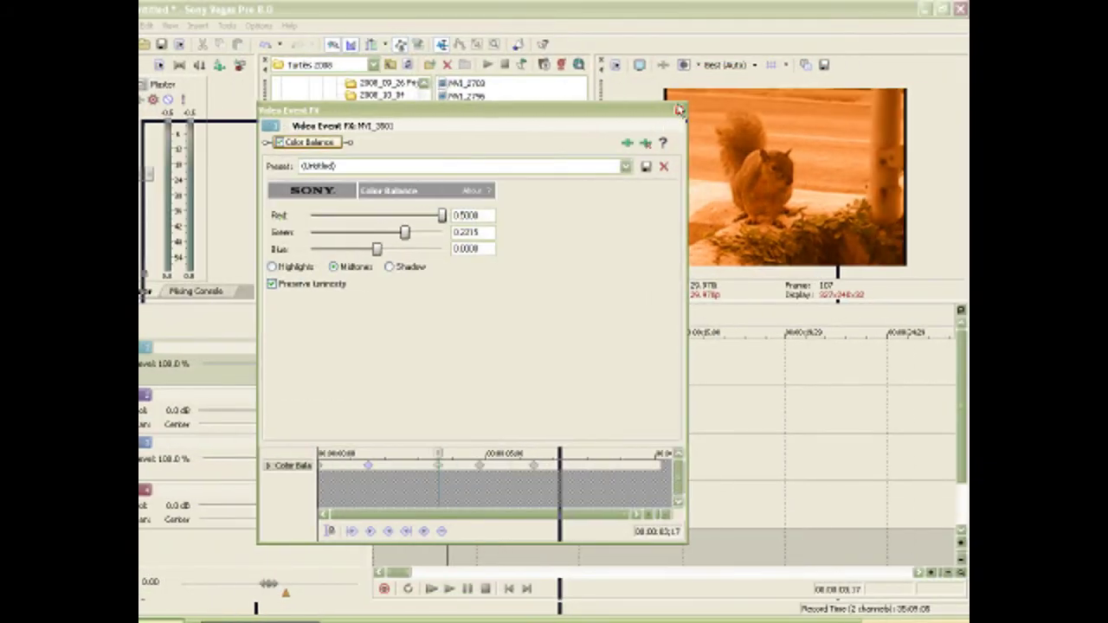
Step: Close the Color Balance window and play the squirrel clip from the start through its tints
{"action": "left_click", "coordinate": [680, 110]}
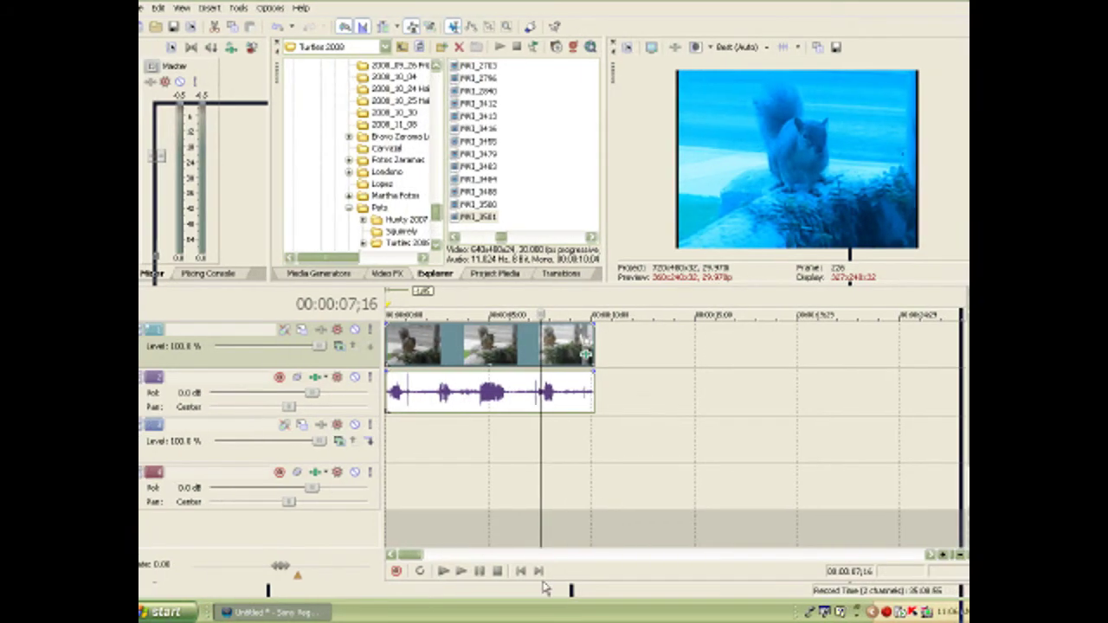
{"action": "left_click", "coordinate": [532, 573]}
{"action": "left_click", "coordinate": [531, 572]}
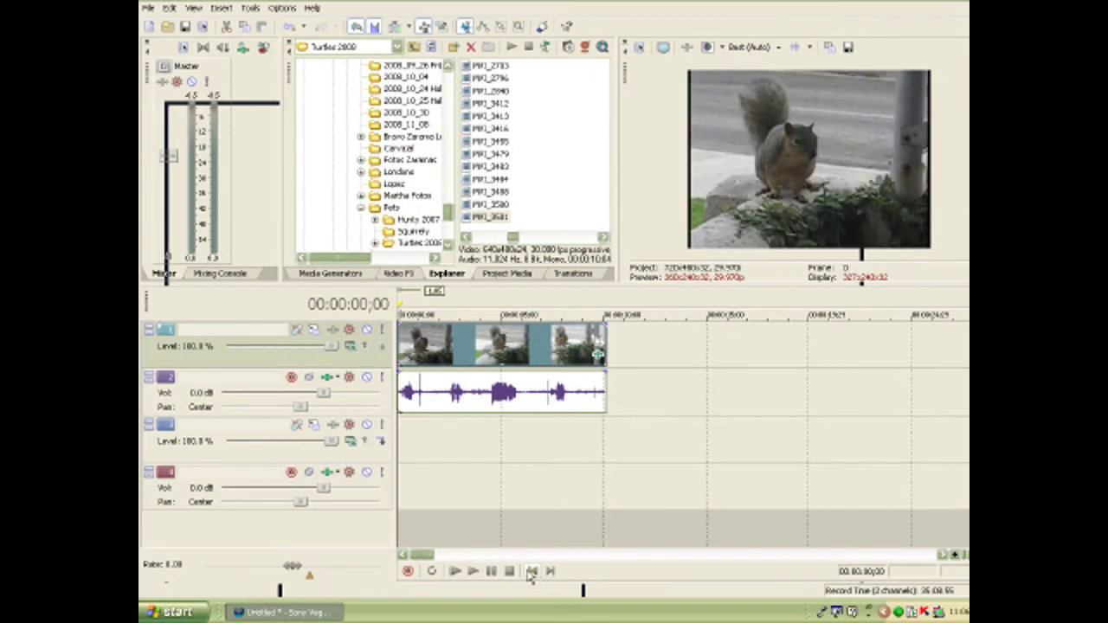
{"action": "left_click", "coordinate": [478, 573]}
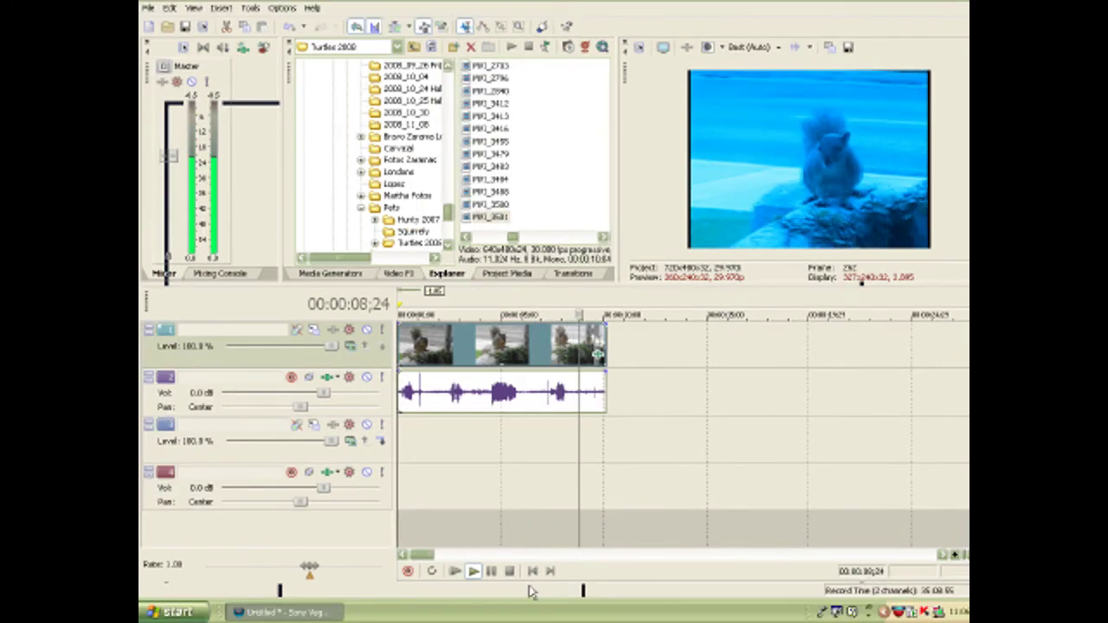
{"action": "left_click", "coordinate": [511, 573]}
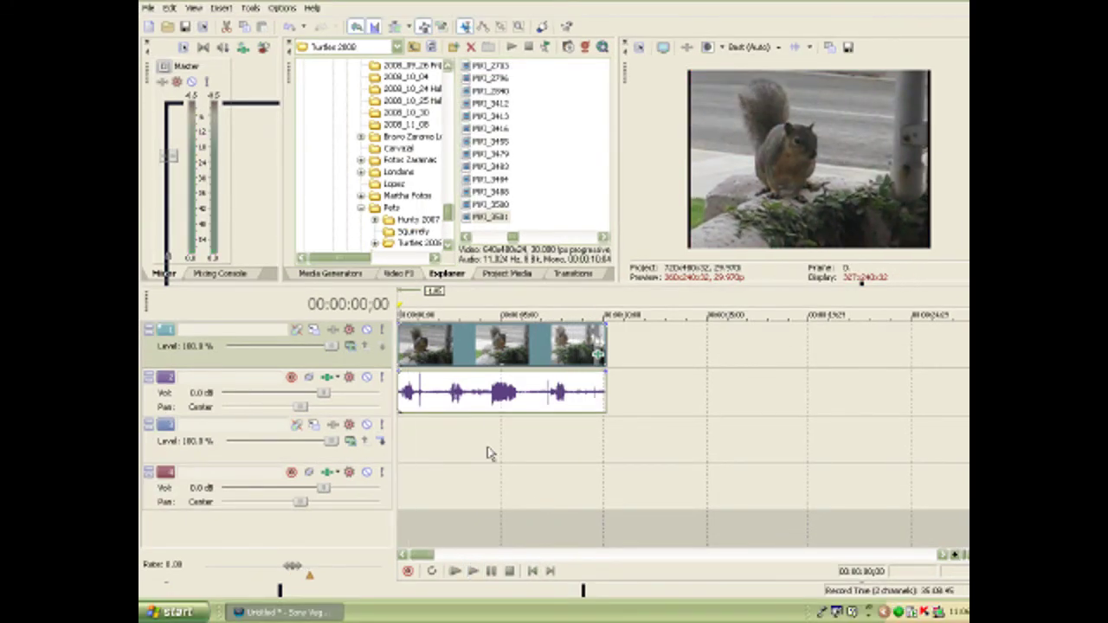